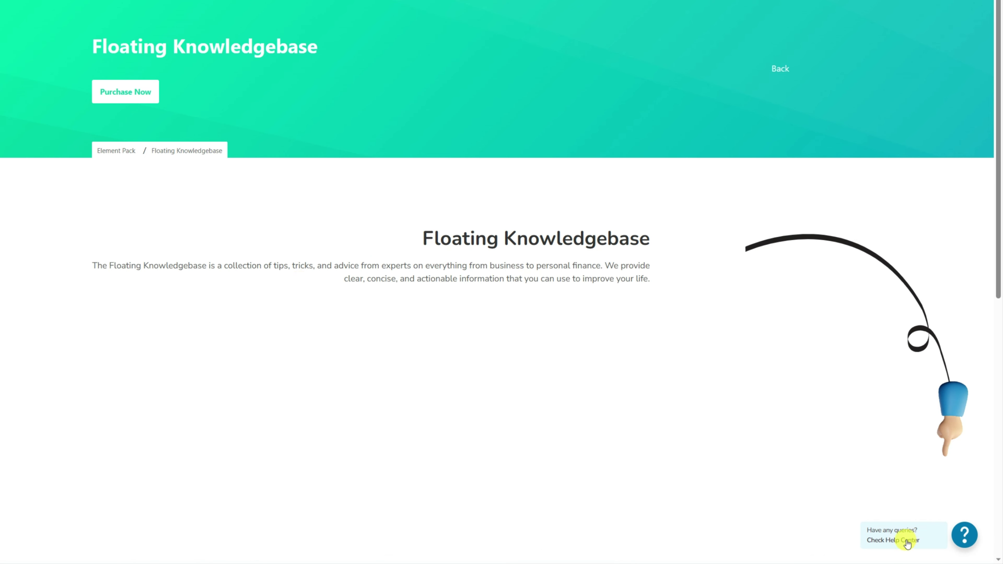
- Open the Help Center panel and read the AdWords keyword update article
left_click(964, 536)
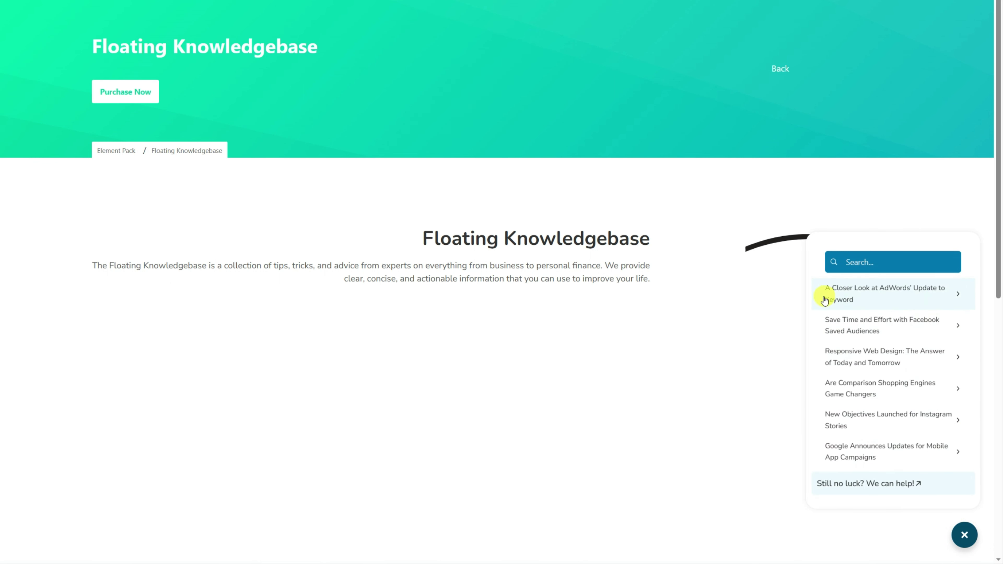
left_click(864, 300)
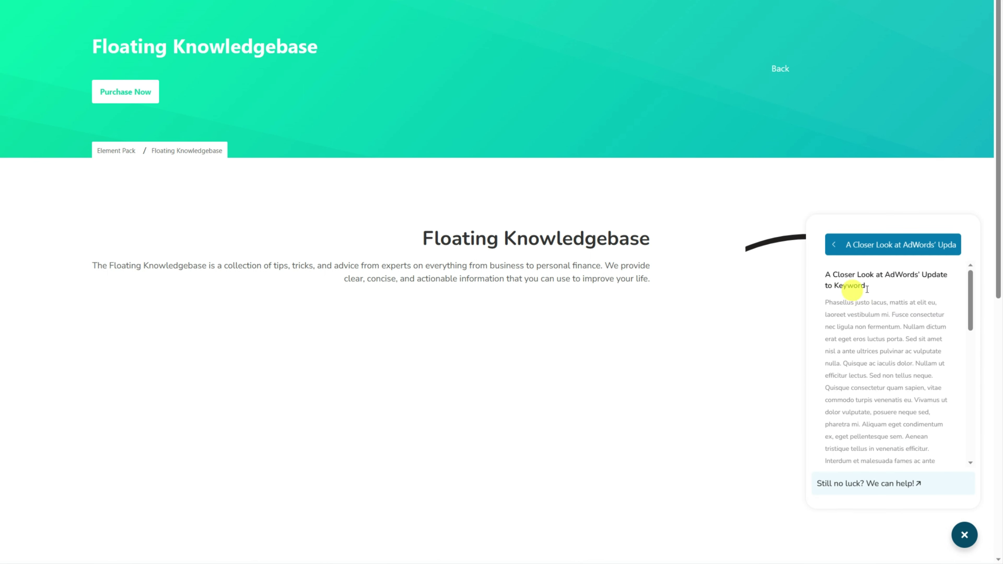
scroll(867, 447, "down", 10)
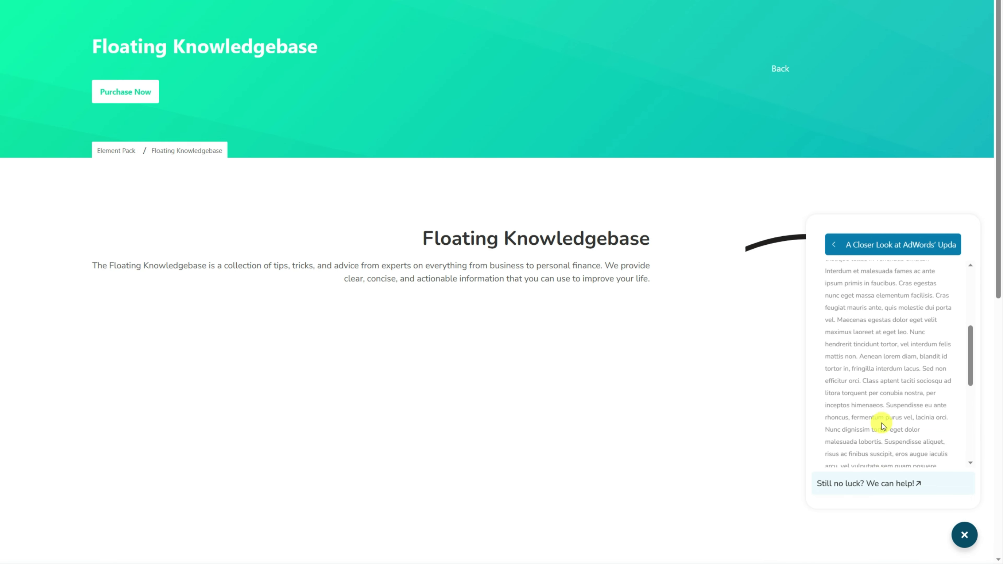
scroll(882, 426, "up", 10)
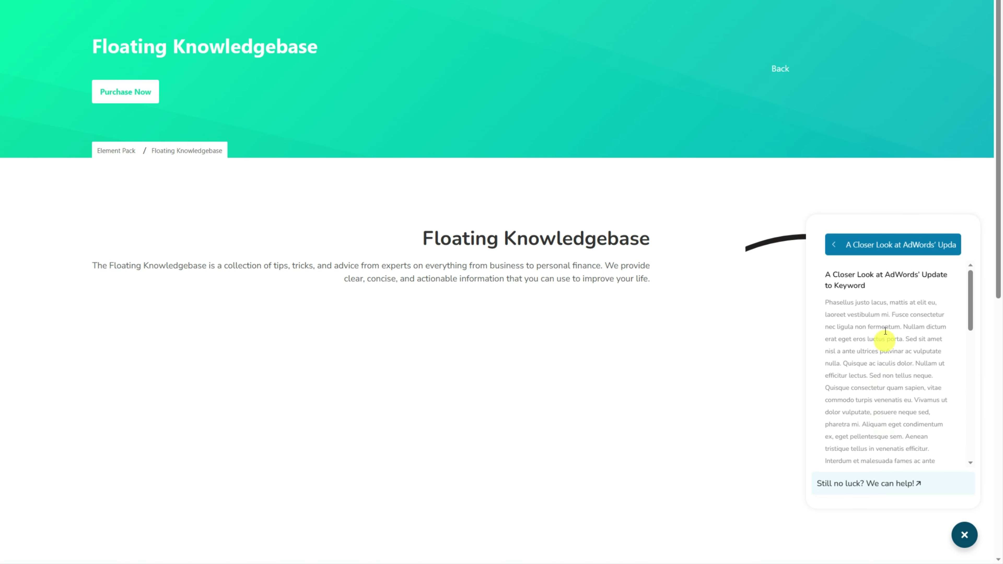
left_click(832, 244)
- Read the Google mobile app campaigns article, then close and reopen the knowledgebase panel
left_click(867, 450)
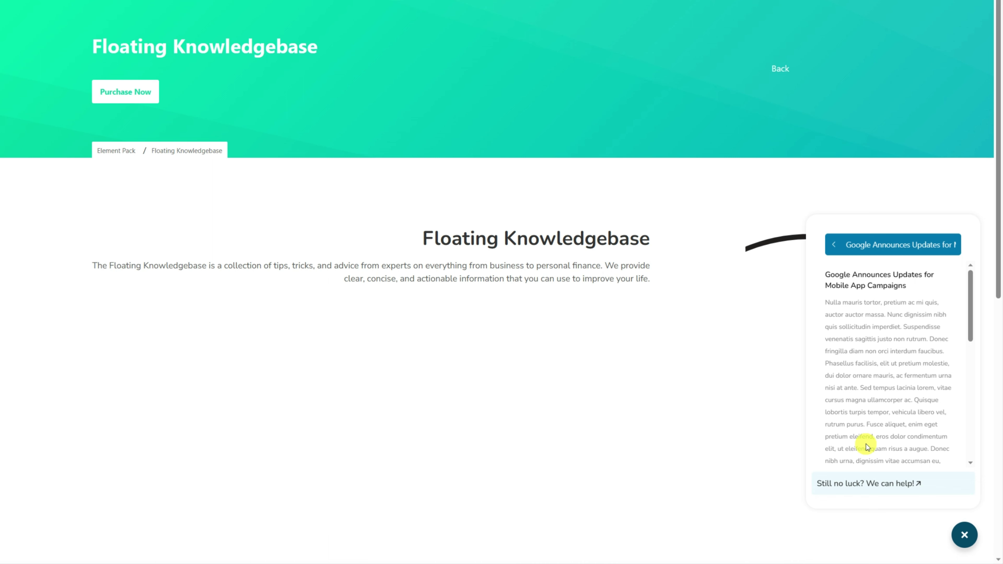
scroll(874, 371, "down", 5)
scroll(874, 373, "up", 5)
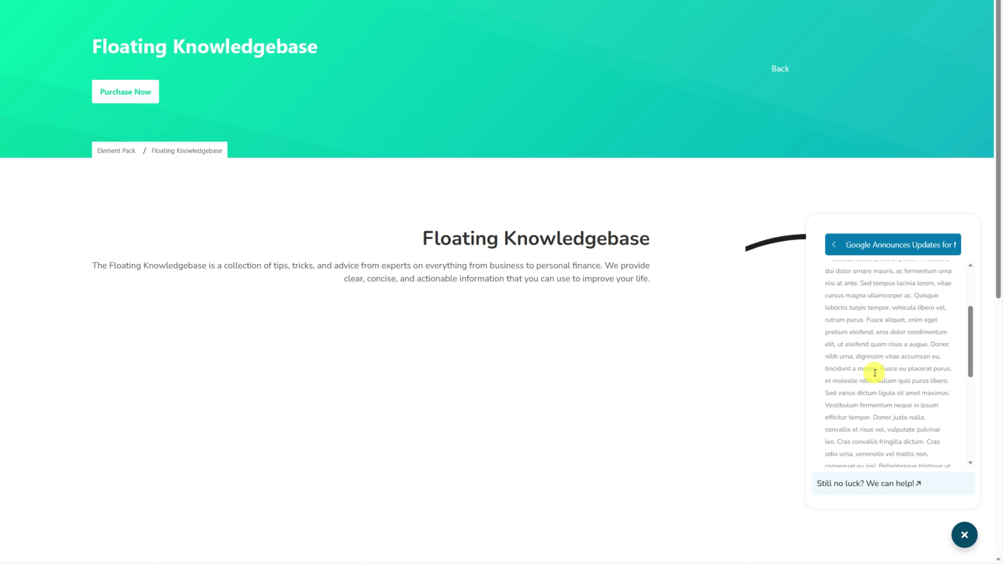
left_click(834, 248)
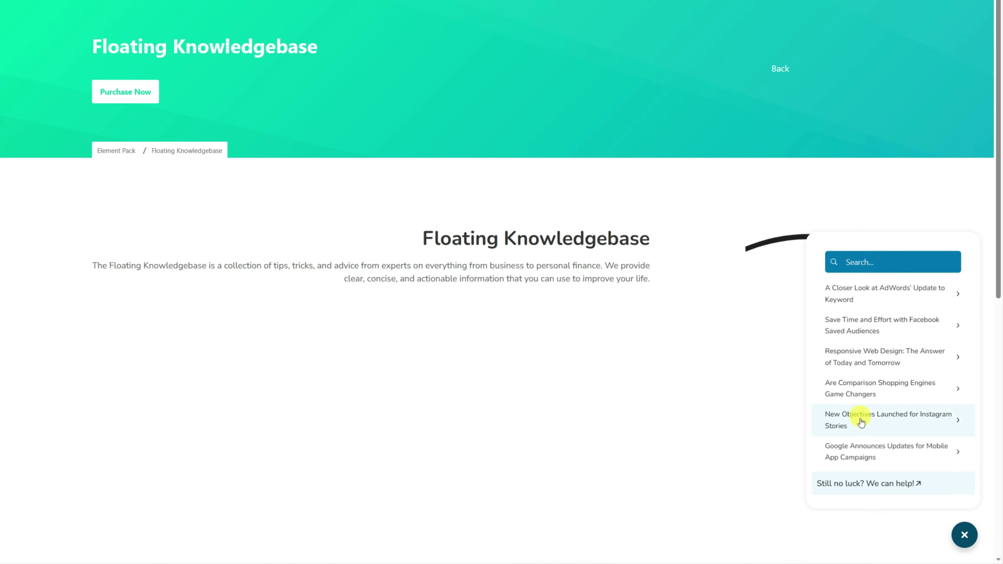
left_click(964, 536)
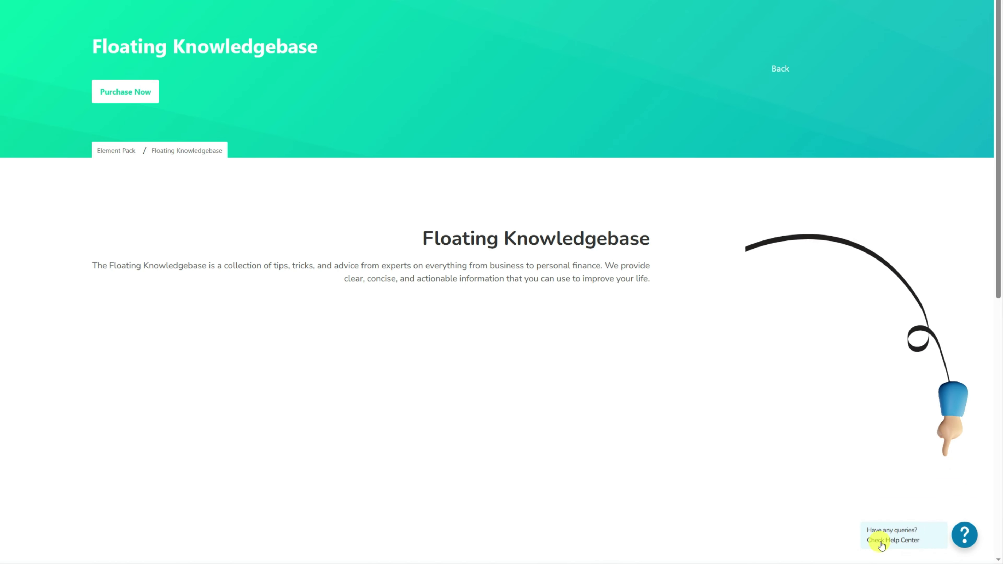
left_click(980, 537)
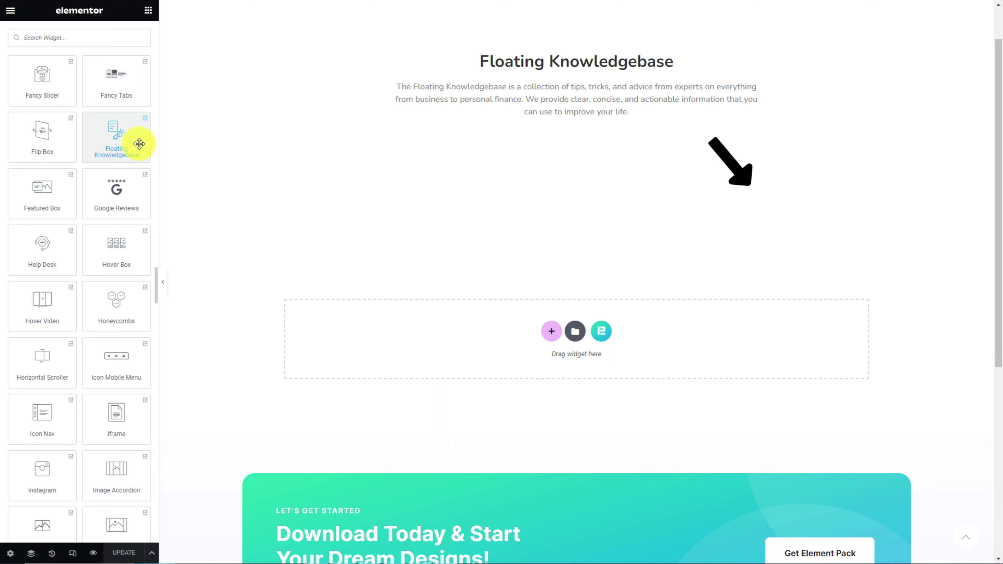
- Drop the Floating Knowledgebase widget at the top of the section
left_click_drag(139, 141, 566, 60)
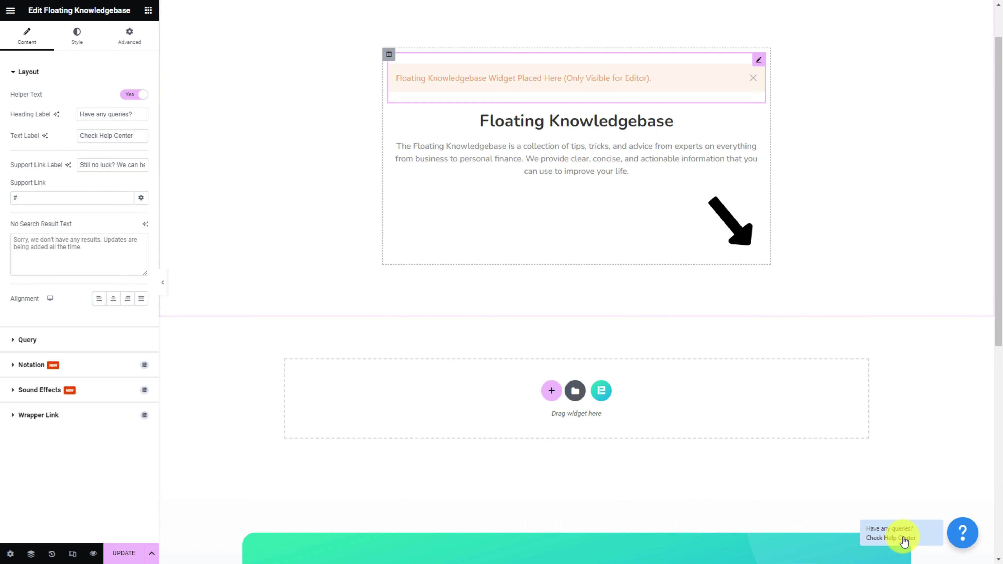
scroll(791, 488, "up", 2)
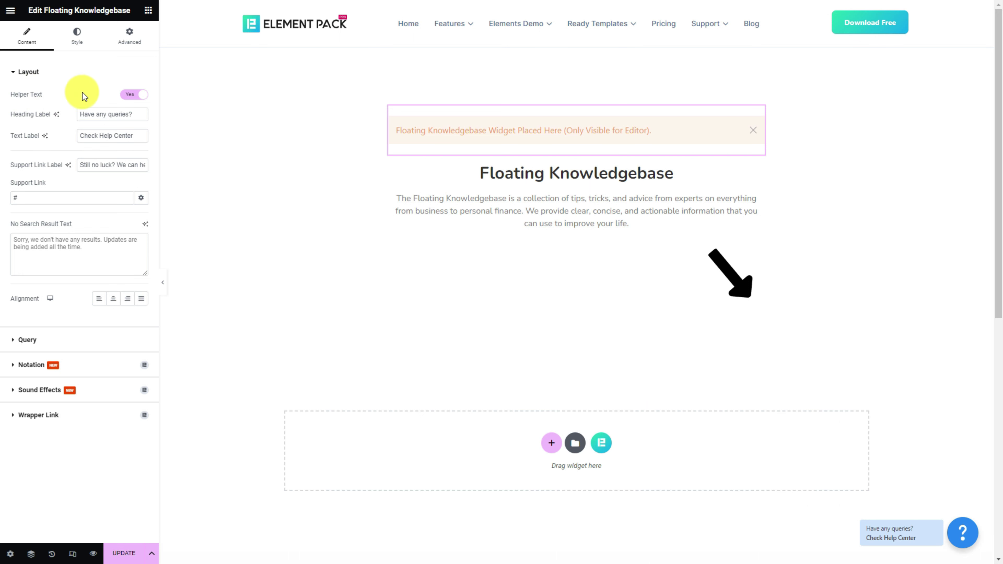
- Toggle Helper Text off and back on, then check its labels and the preview panel
left_click(131, 101)
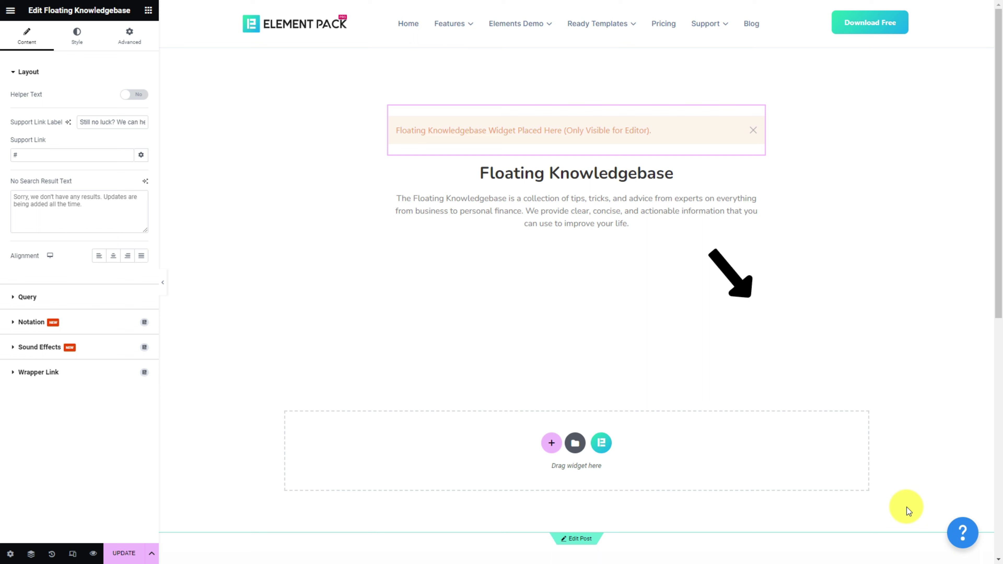
left_click(140, 95)
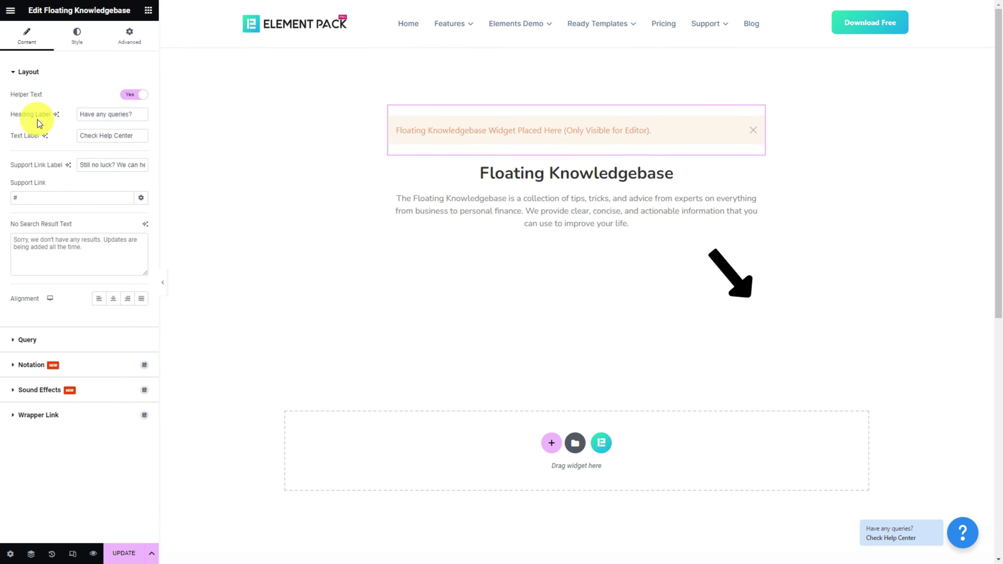
left_click_drag(127, 114, 73, 113)
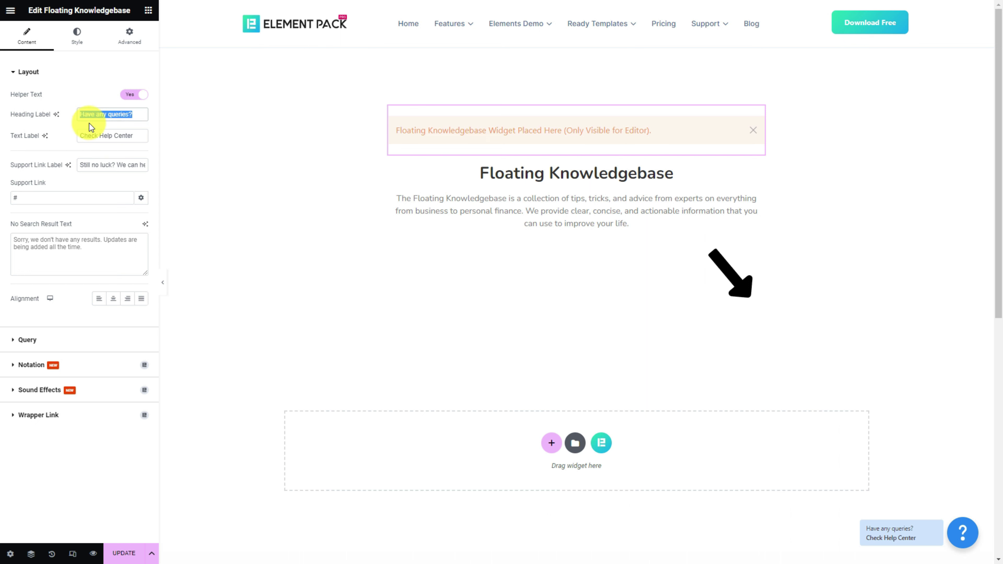
left_click_drag(135, 138, 146, 162)
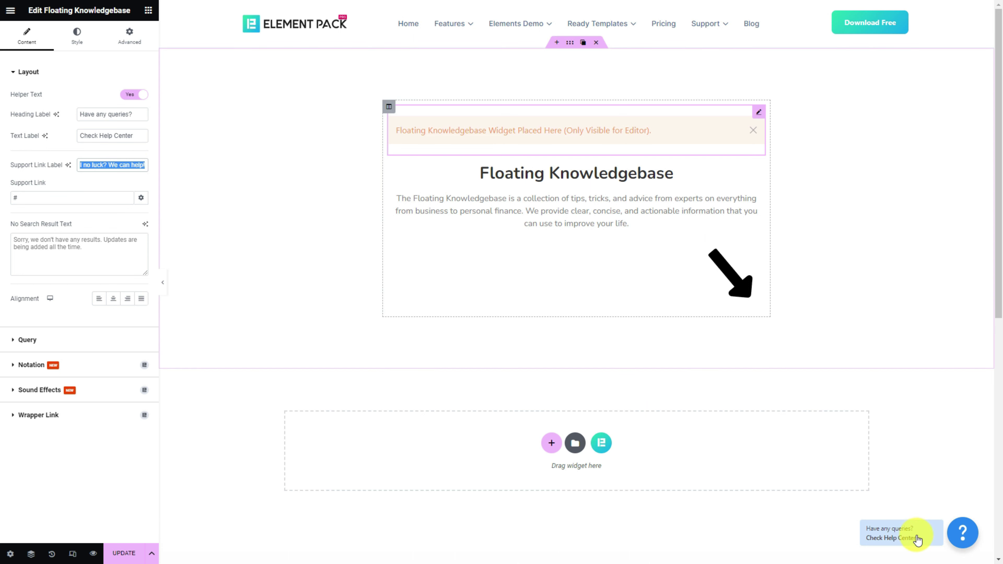
left_click(910, 536)
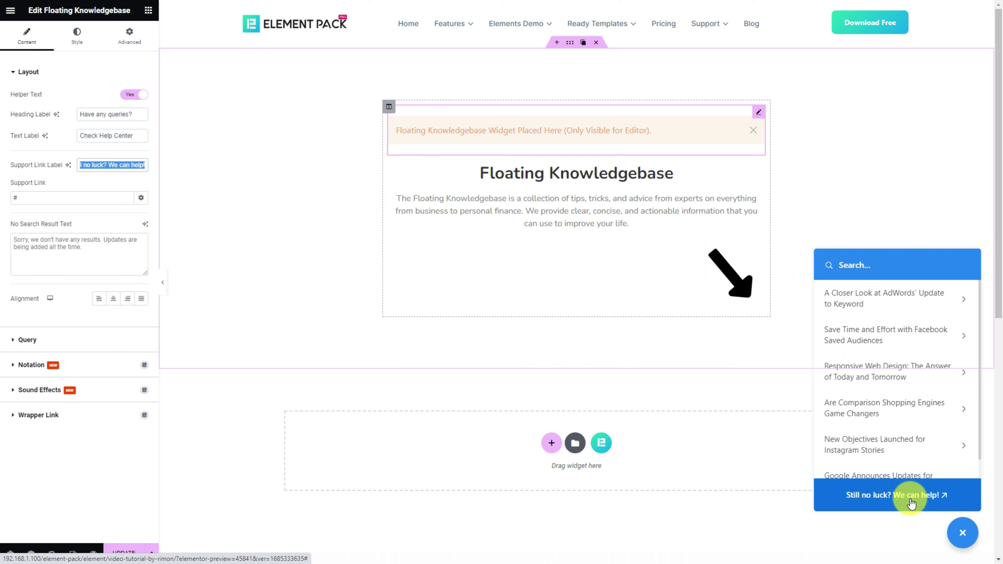
double_click(28, 199)
type("https://bdthemes.com/support")
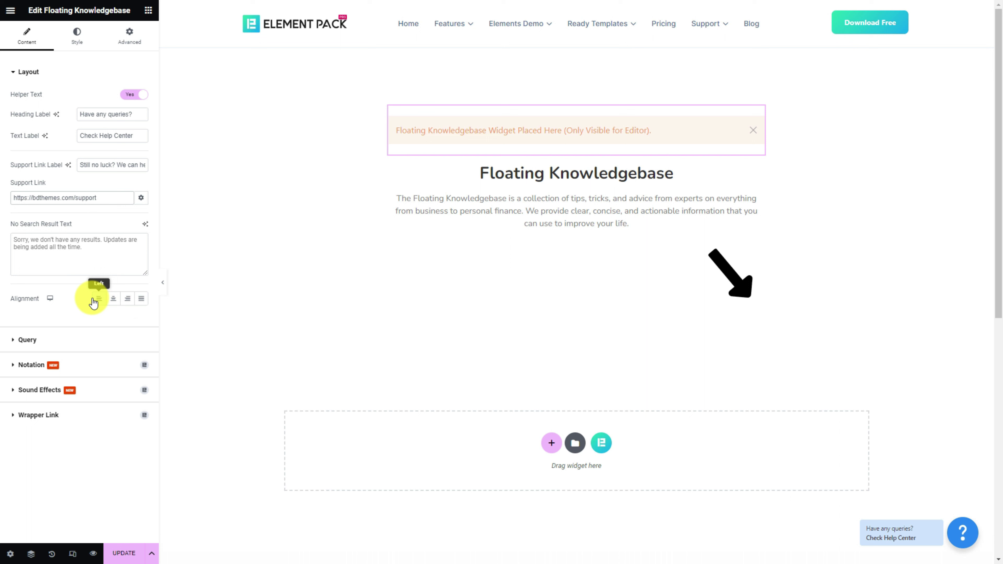
left_click(77, 38)
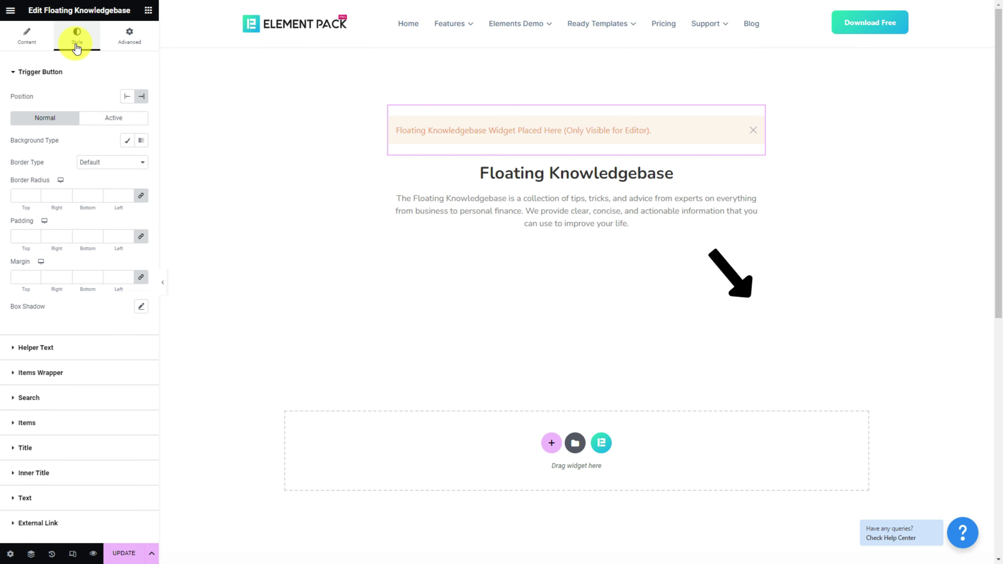
- Keep the trigger button bottom-right and give it a Classic blue background
left_click(126, 97)
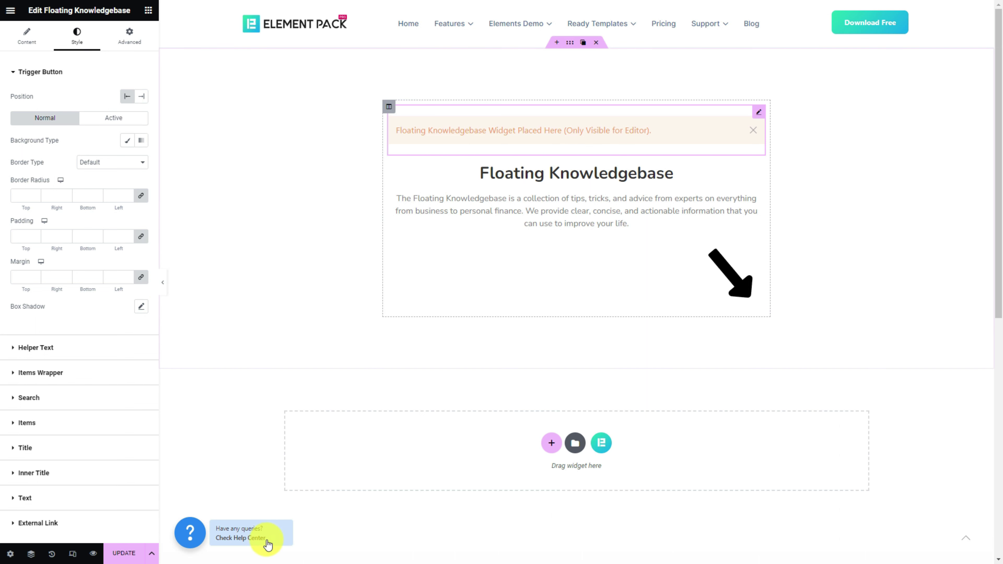
left_click(141, 96)
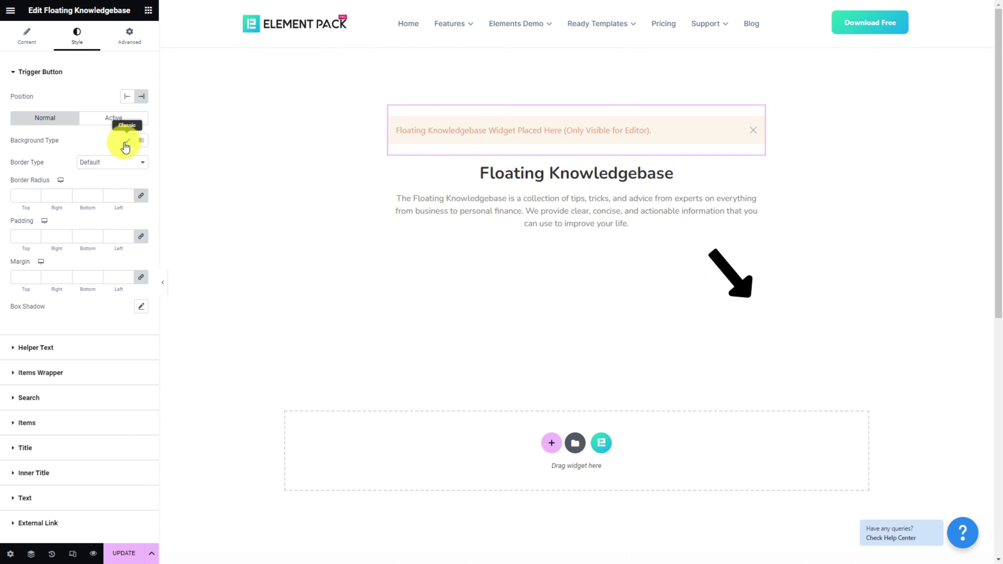
left_click(128, 142)
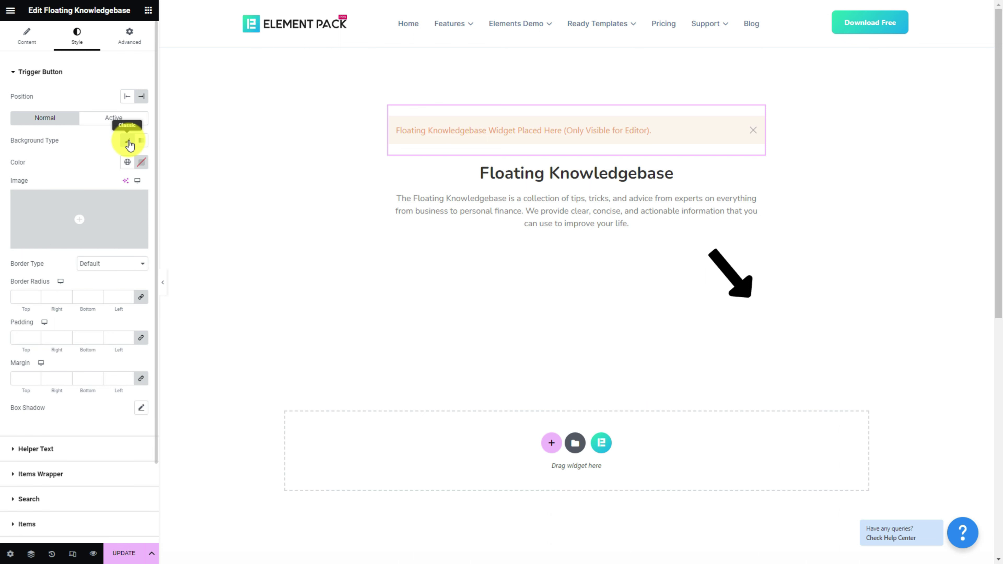
left_click(141, 161)
key("ctrl+v")
left_click(74, 168)
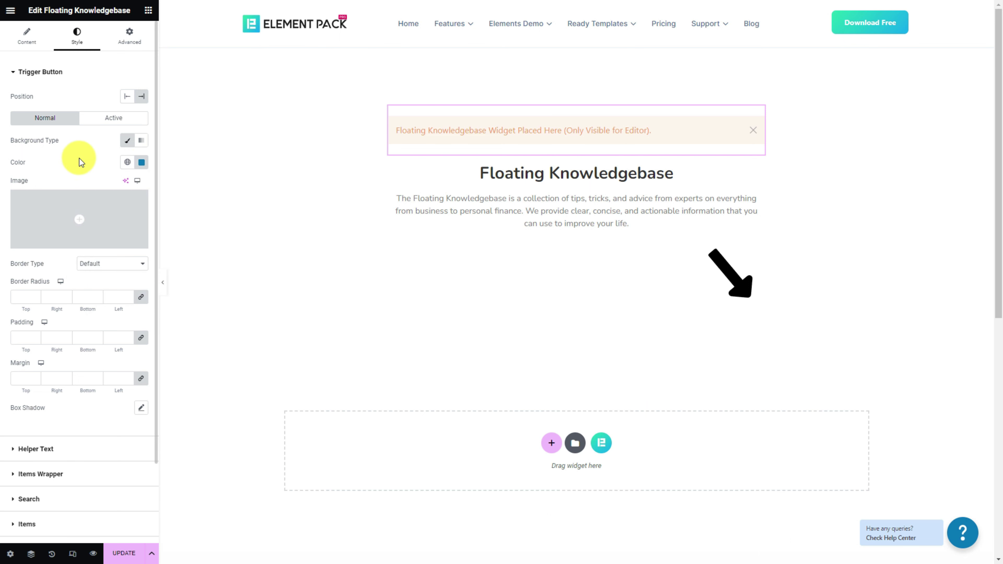
- Give the active trigger button a Classic #02476B background and check it in preview
left_click(116, 126)
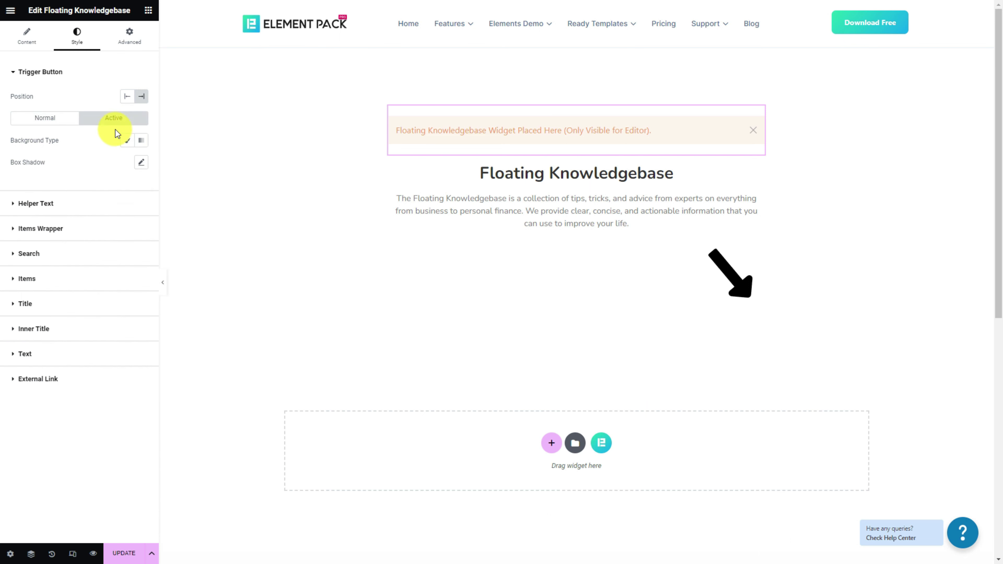
left_click(127, 141)
left_click(141, 162)
triple_click(104, 316)
type("#02476B")
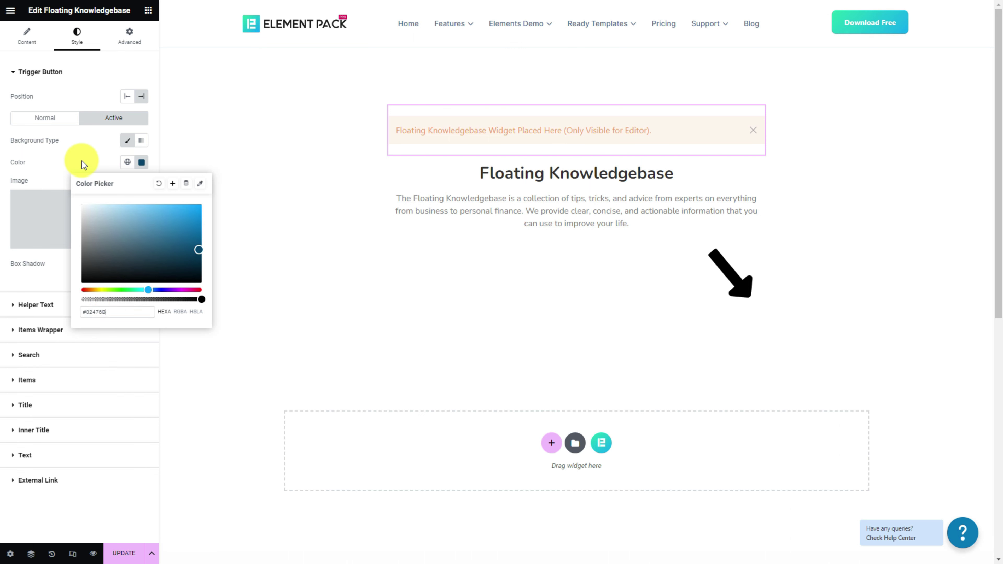
left_click(81, 161)
left_click(961, 547)
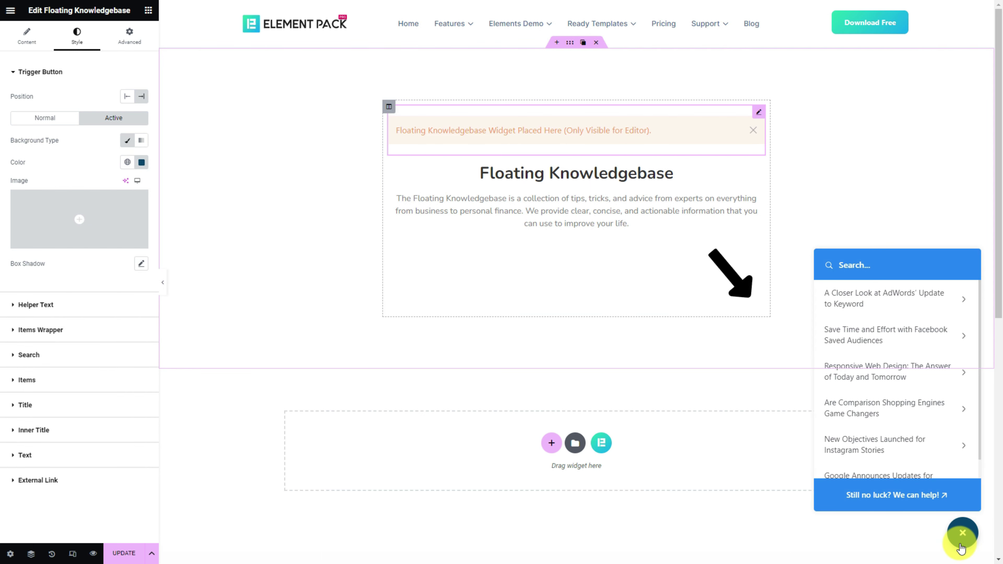
left_click(961, 547)
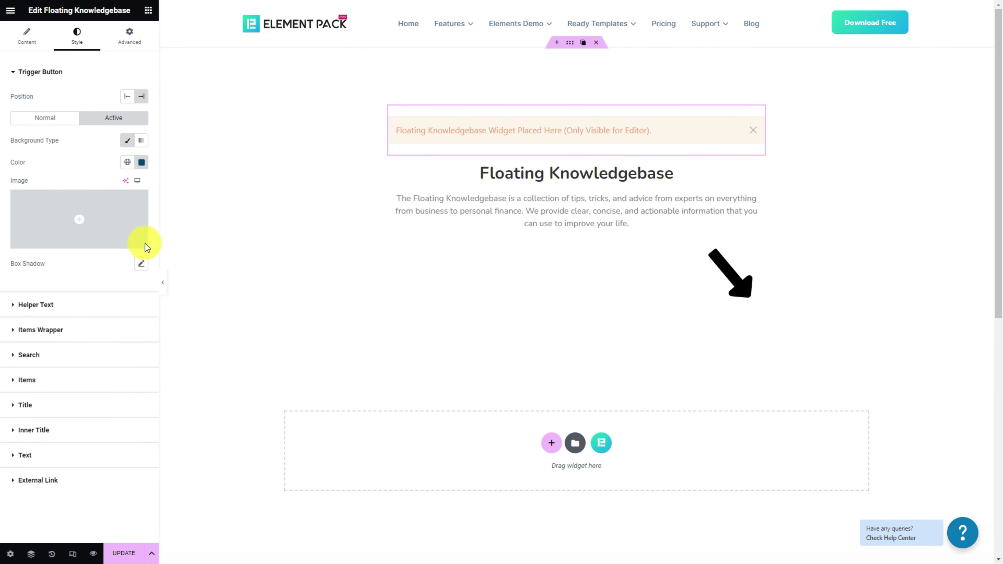
left_click(45, 117)
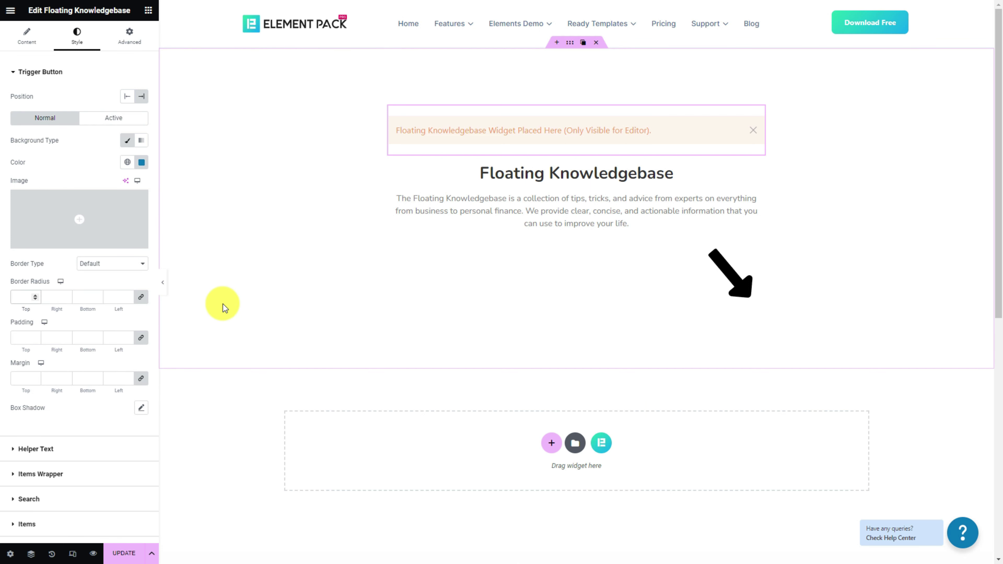
- Set the trigger button border radius to 100 and padding to 24
type("100")
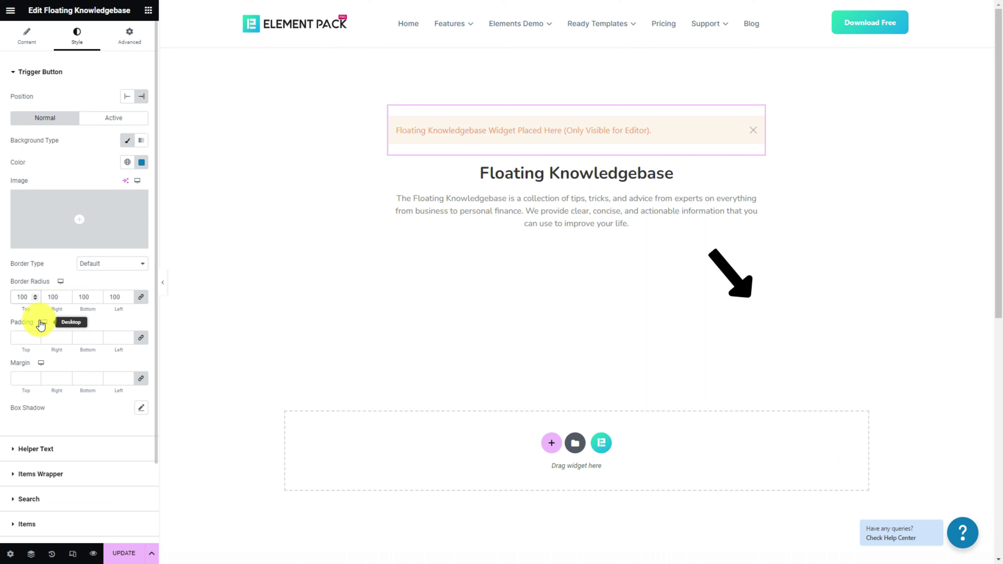
left_click(24, 336)
type("24")
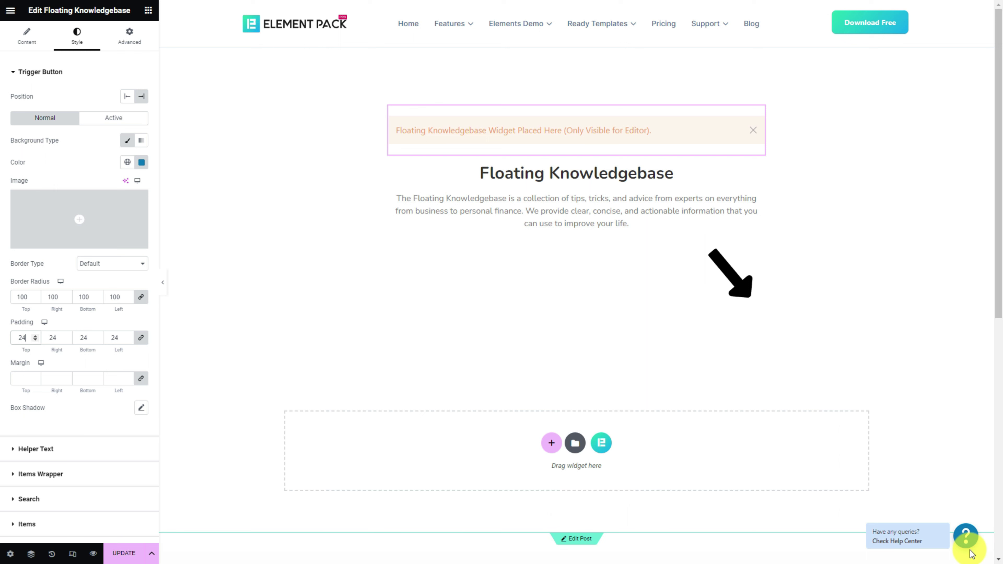
- Make the helper text dark on a Classic #E7F7FF background with border radius 5
left_click(64, 448)
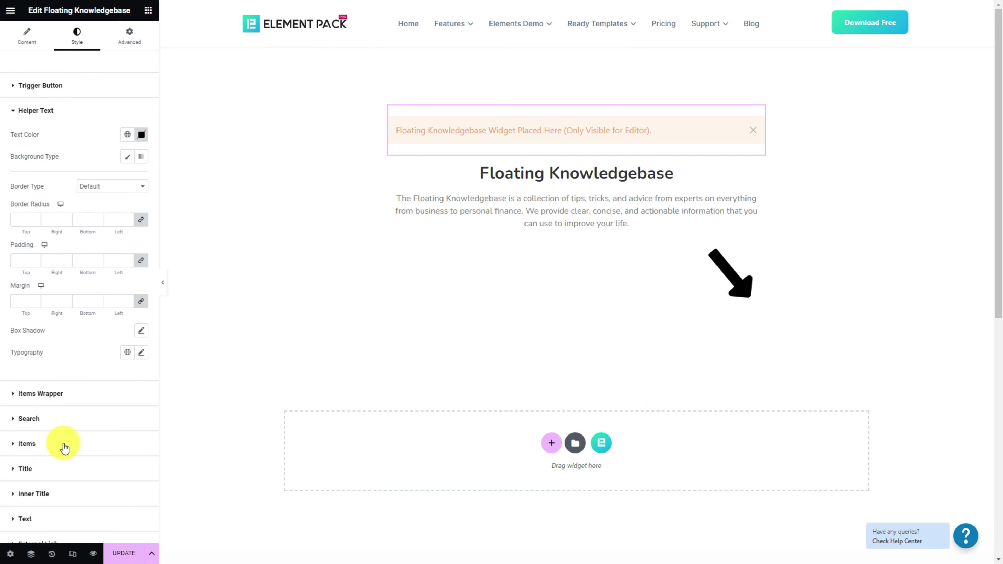
left_click(141, 134)
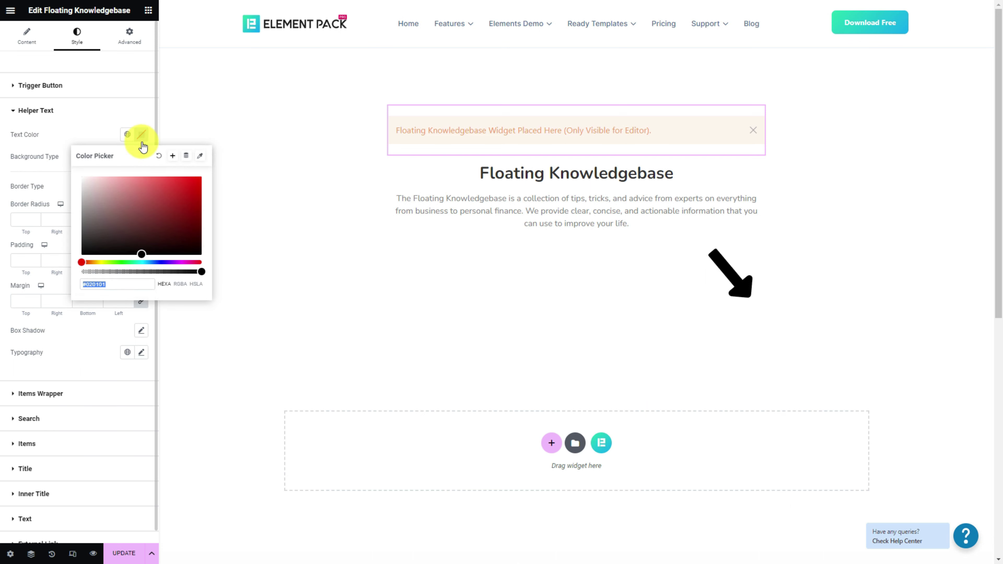
left_click(79, 136)
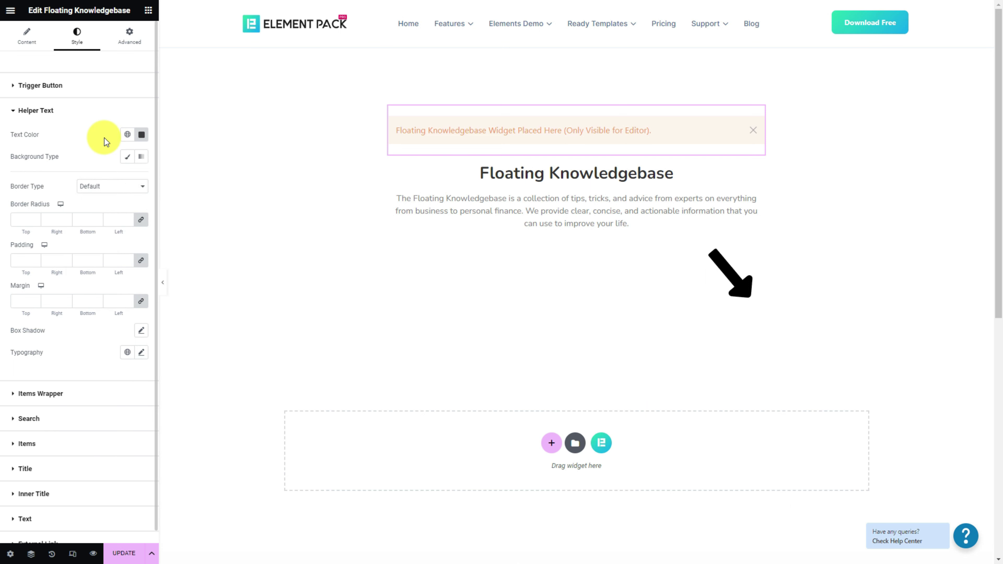
left_click(127, 156)
left_click(141, 178)
type("#E7F7FF")
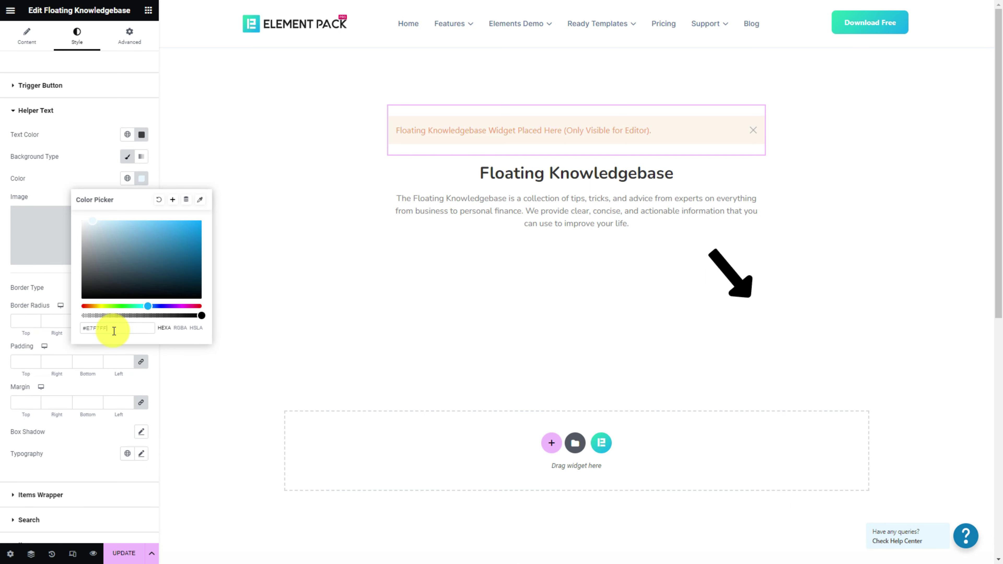
left_click(91, 174)
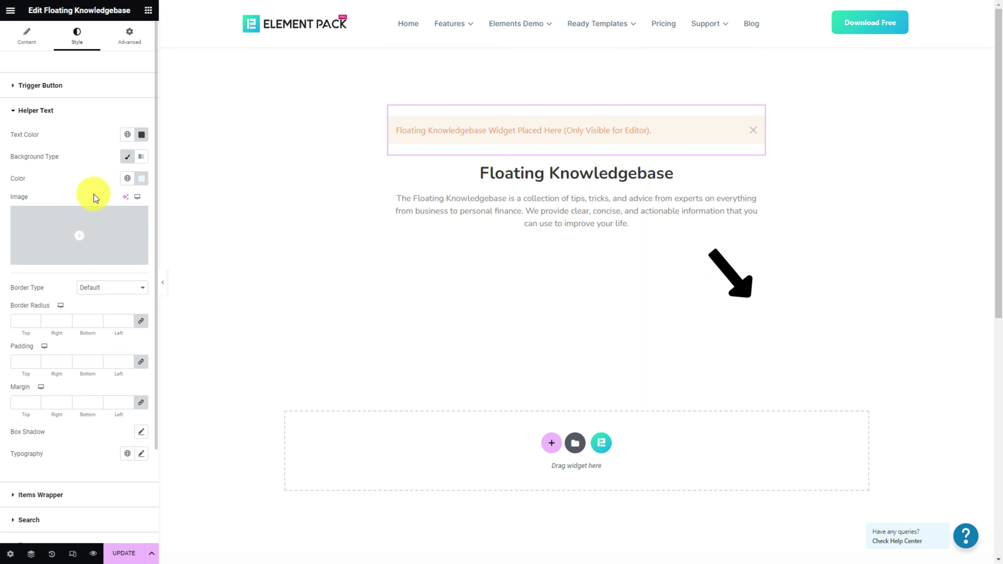
left_click(25, 321)
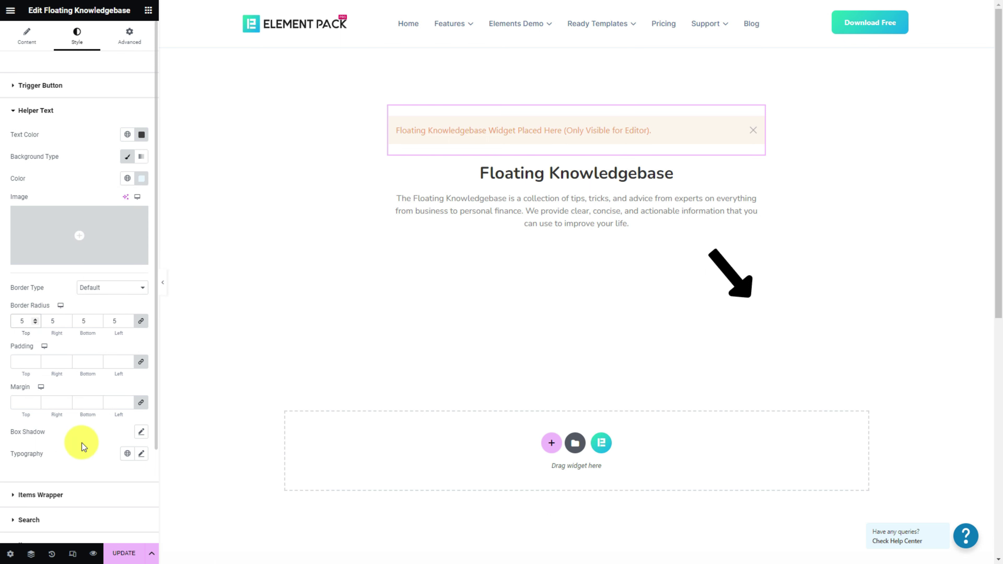
- Set the helper text typography to Nunito, size 12, weight Default
left_click(141, 454)
scroll(115, 395, "down", 5)
left_click(103, 314)
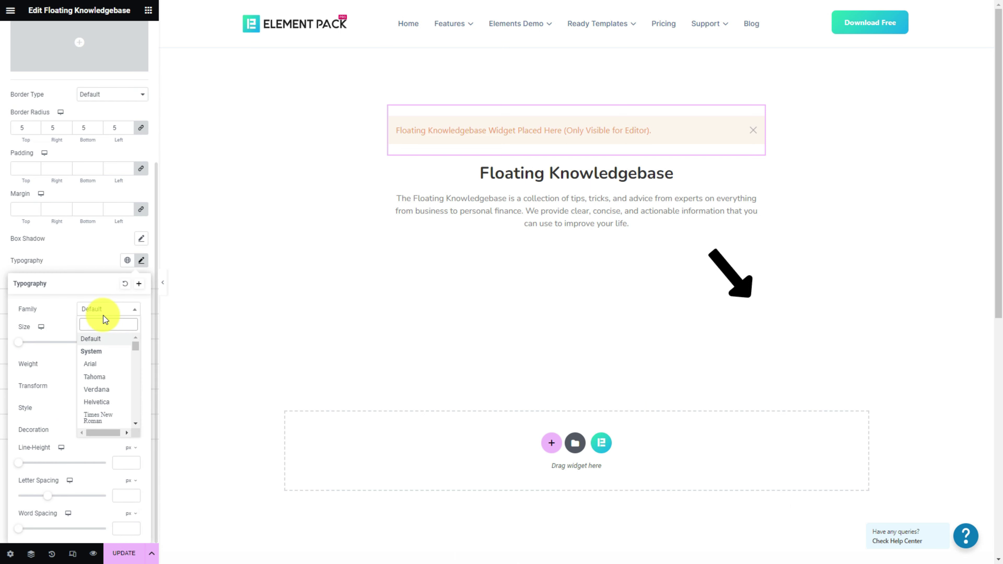
type("nunito")
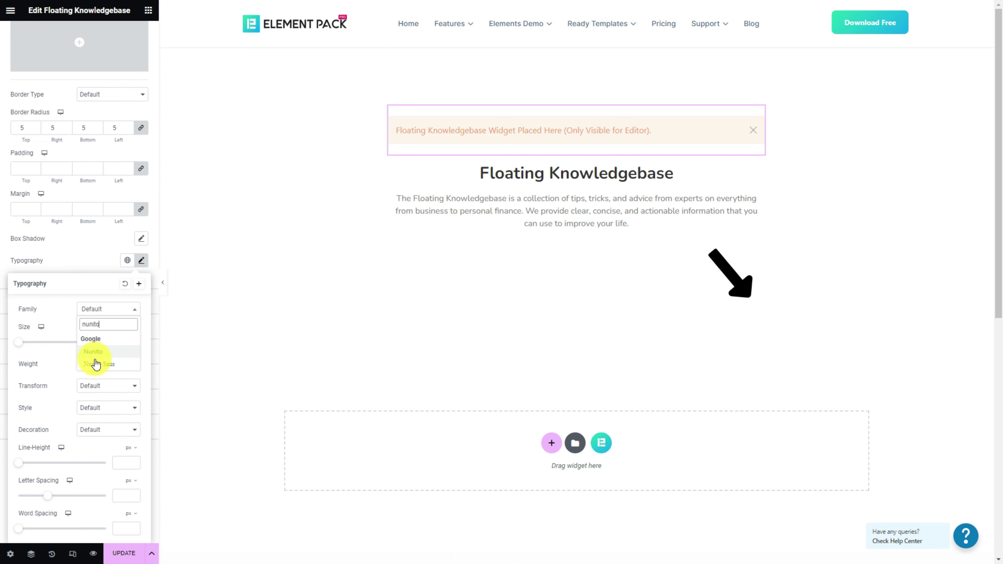
left_click(94, 351)
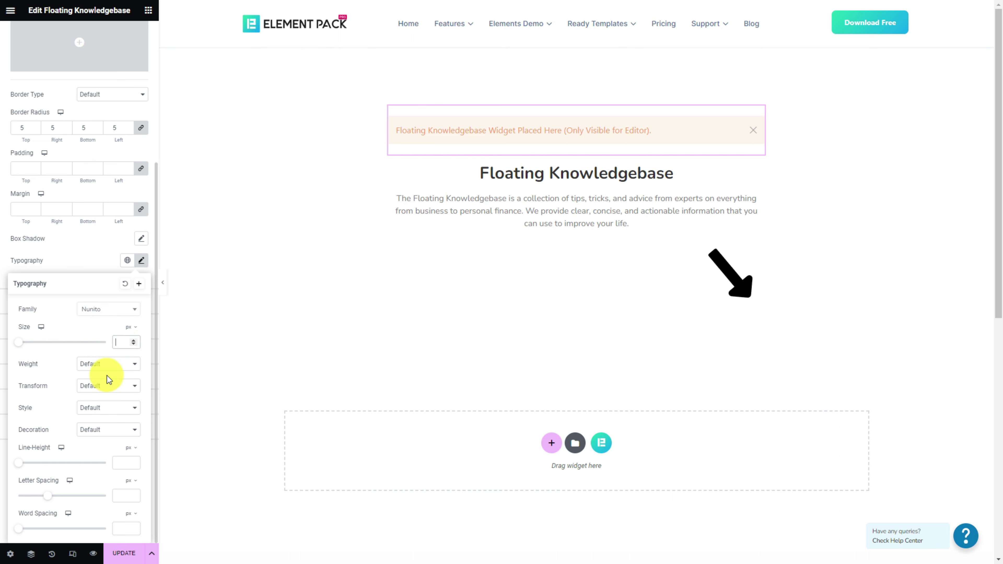
type("12")
left_click(104, 372)
key("Escape")
left_click(78, 250)
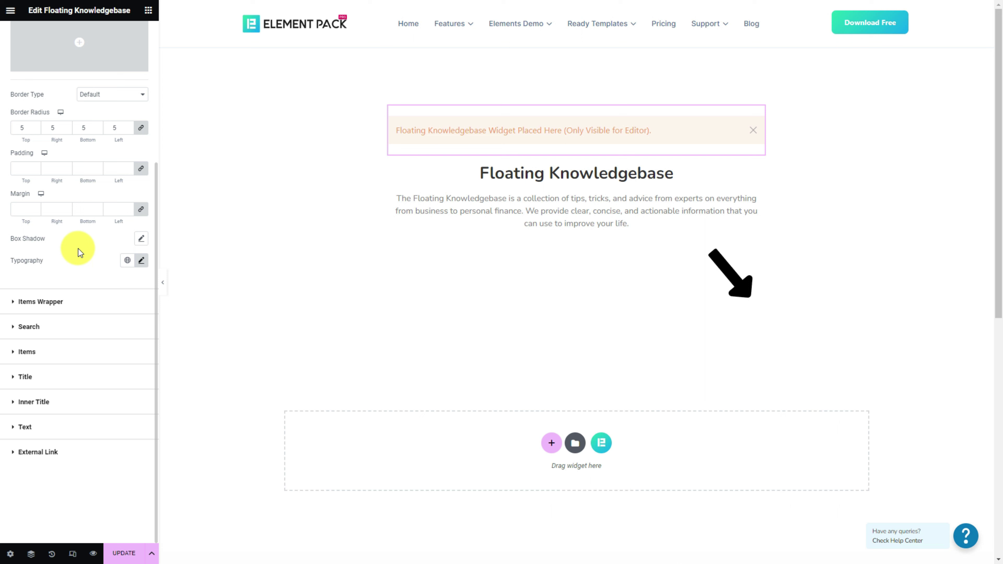
- Give the items wrapper border radius 20 and padding 10, then open the panel in preview
left_click(62, 311)
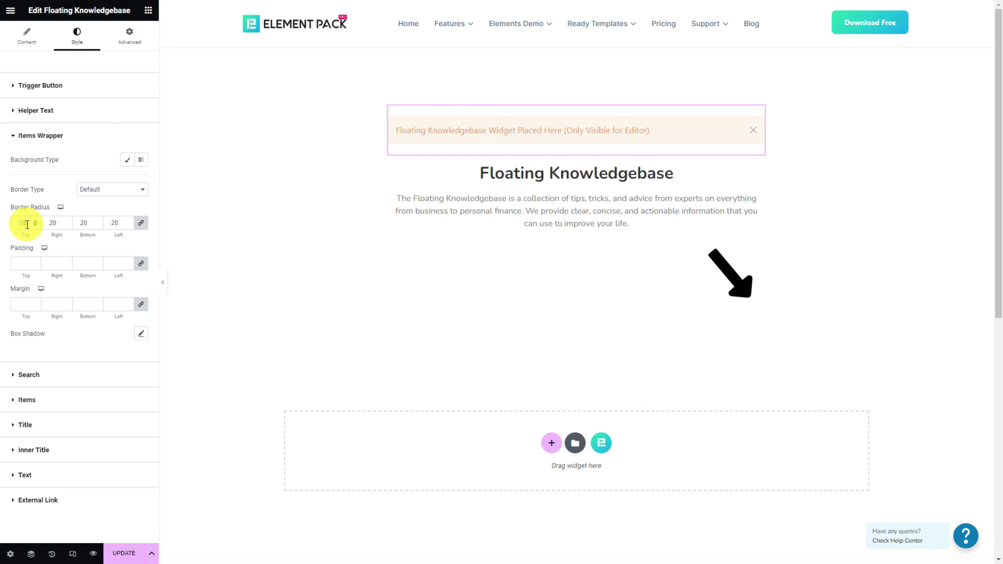
left_click(21, 266)
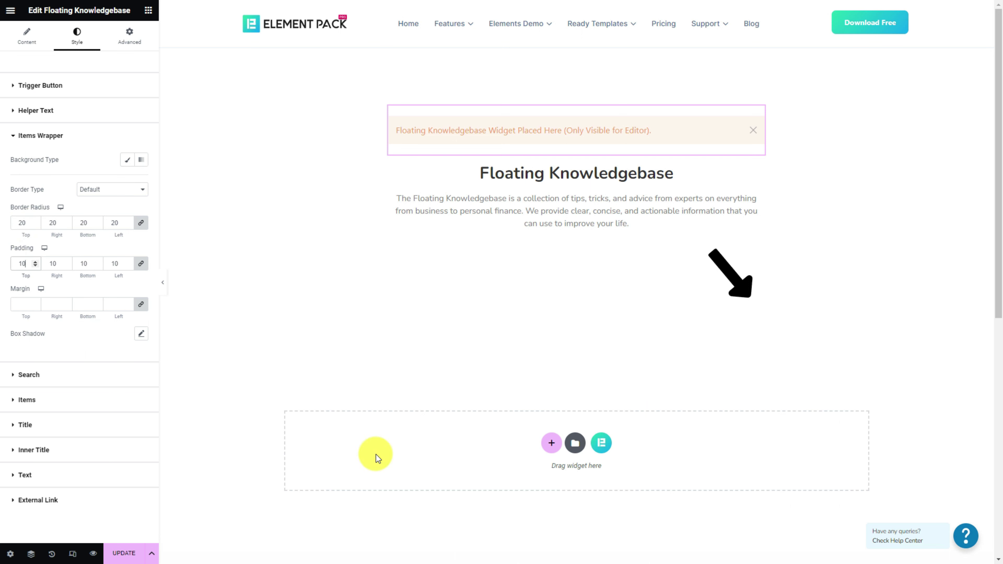
left_click(903, 545)
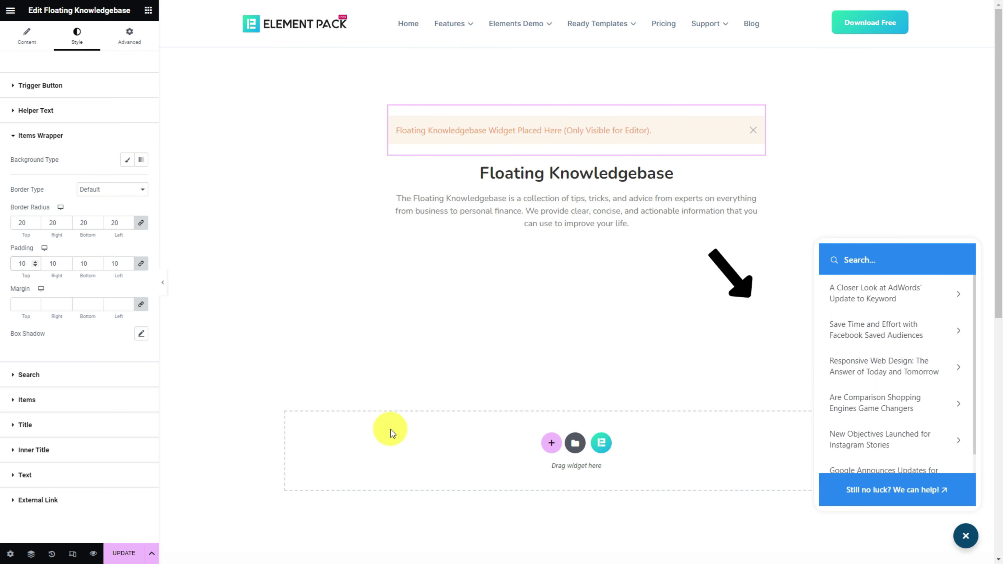
- Make the search text and placeholder colours white
left_click(51, 379)
left_click(140, 190)
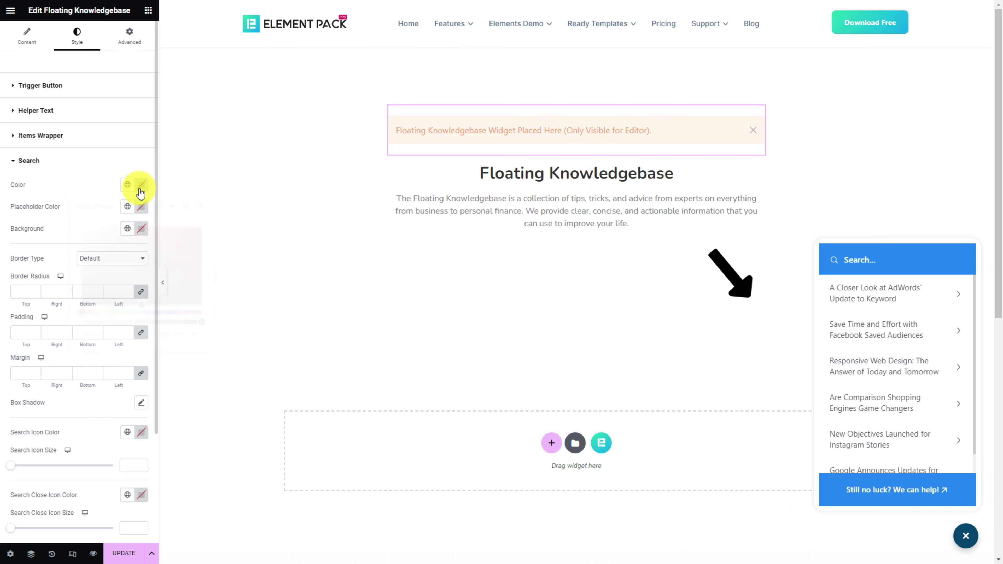
left_click_drag(101, 241, 72, 222)
left_click(87, 185)
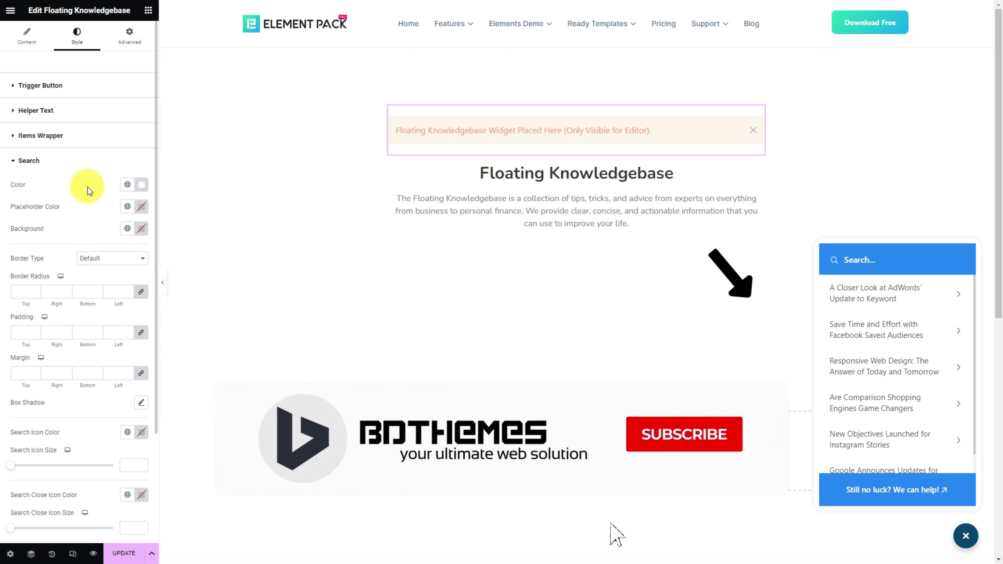
left_click(141, 207)
left_click(113, 360)
type("#FFFFFF")
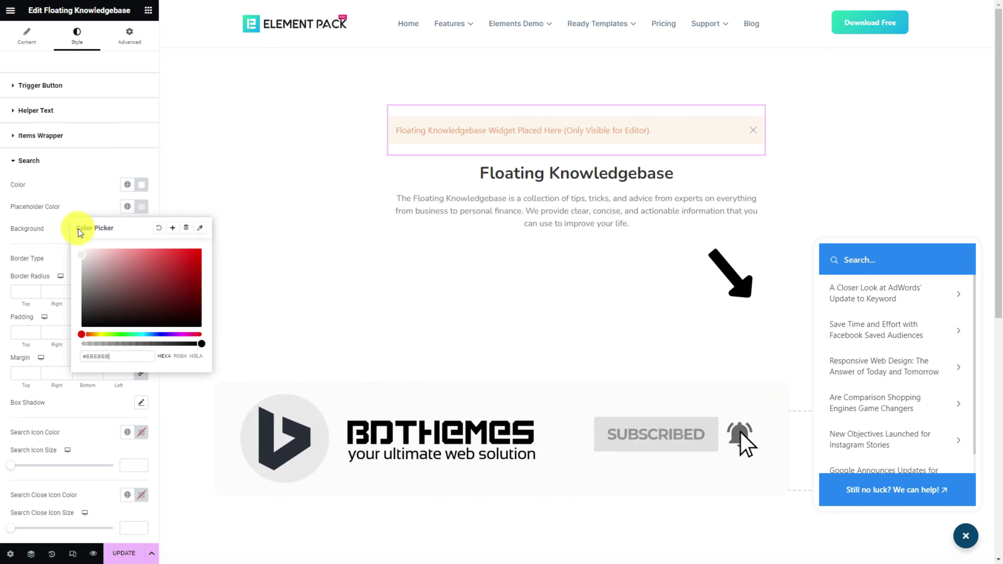
left_click(77, 199)
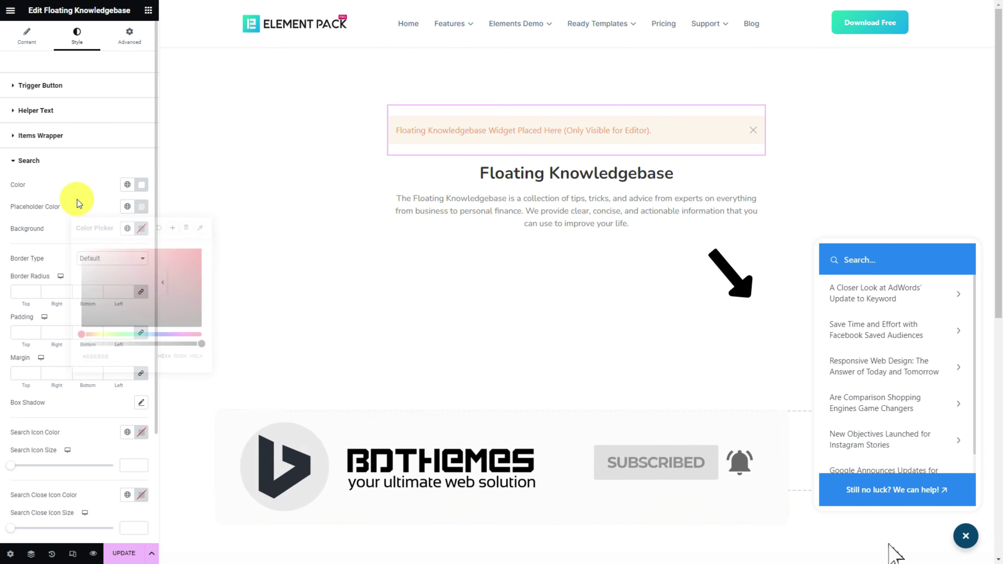
- Set the search background colour to #0077B6
left_click(141, 229)
left_click(119, 378)
type("#0077B6")
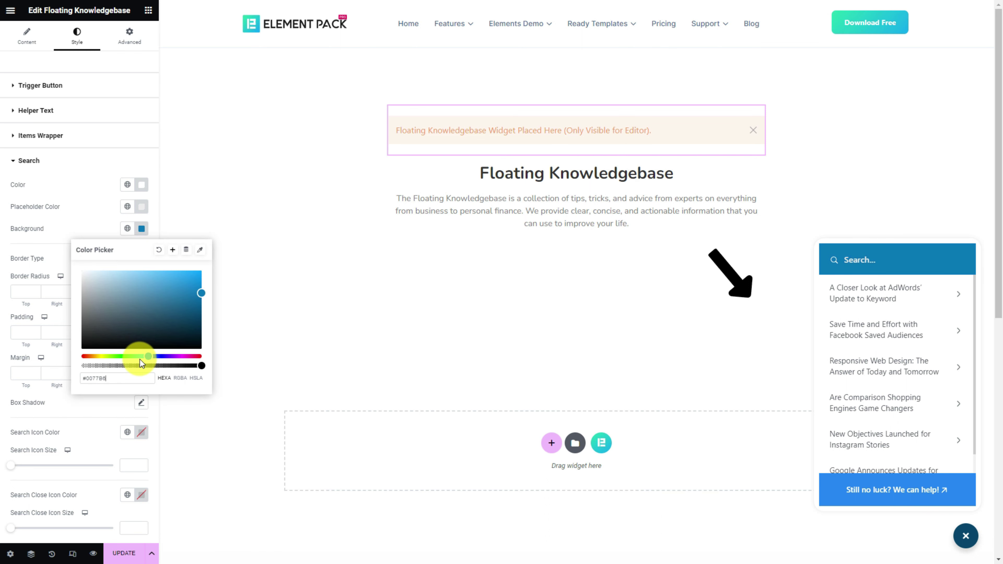
left_click(96, 232)
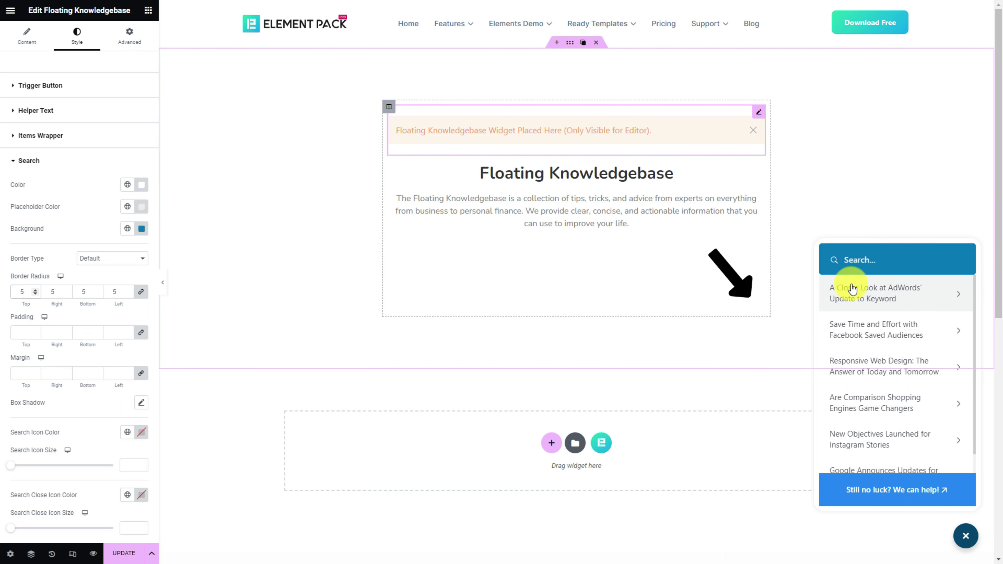
- Make the Search Icon and Search Close Icon colours white
scroll(55, 314, "down", 3)
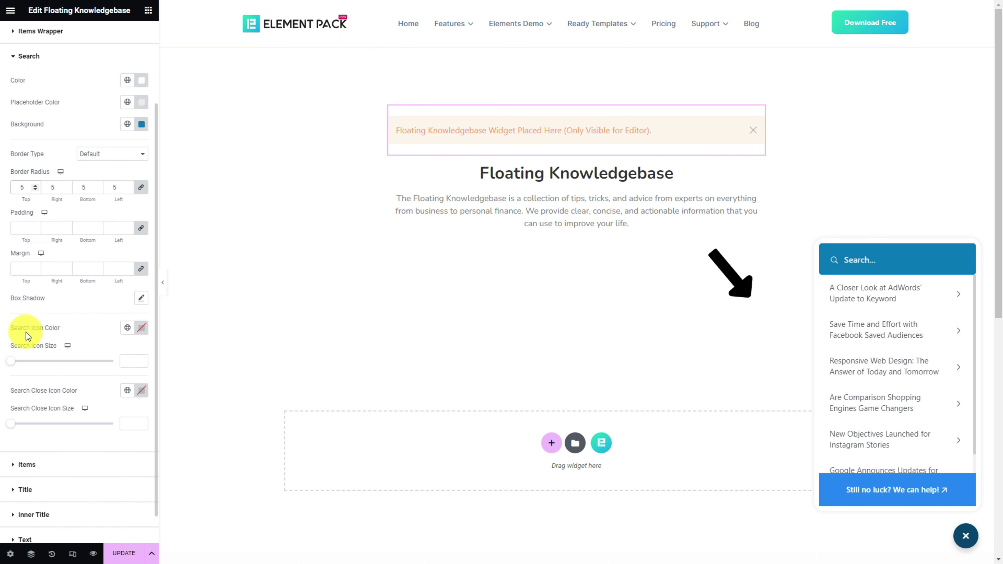
left_click(142, 330)
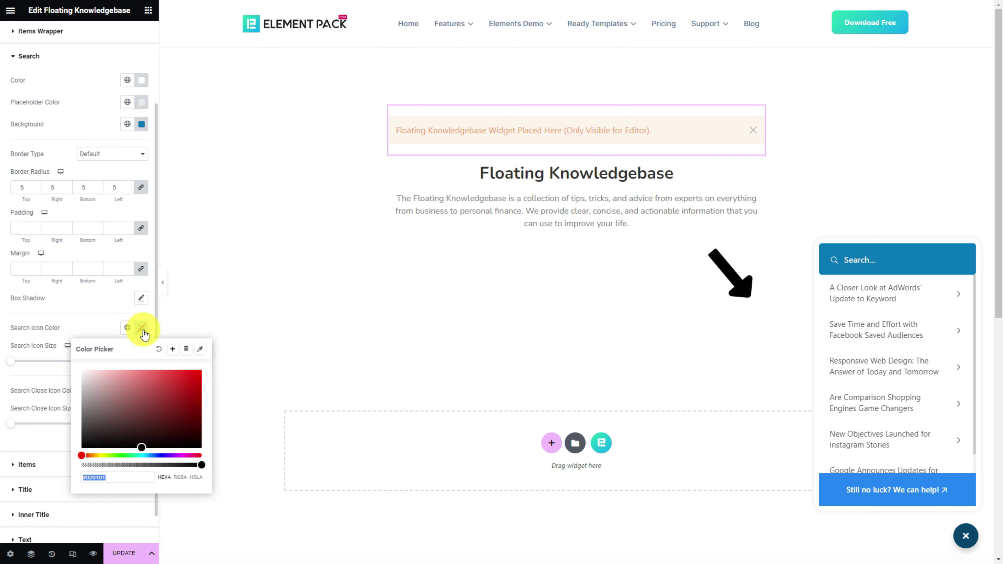
left_click(78, 330)
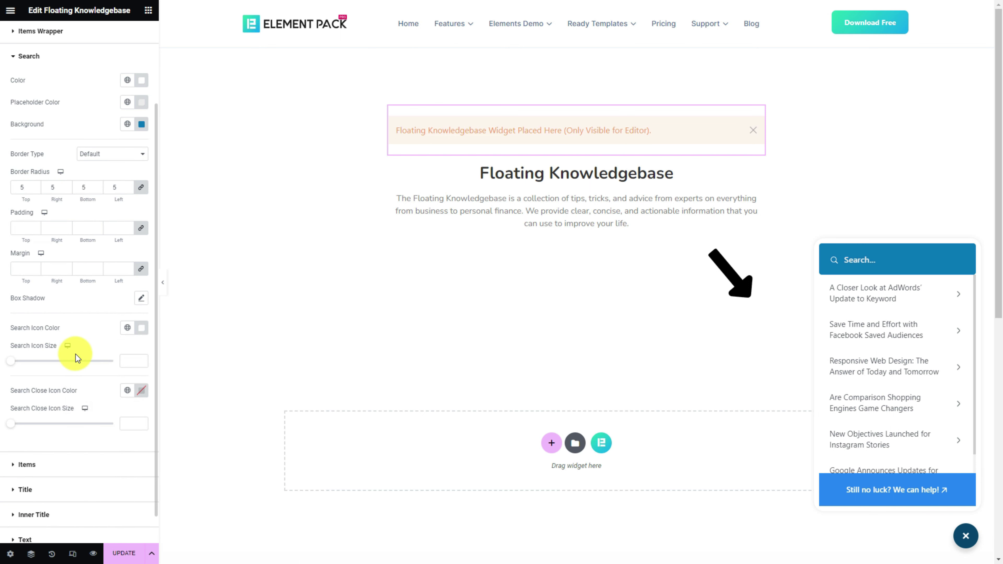
left_click(141, 390)
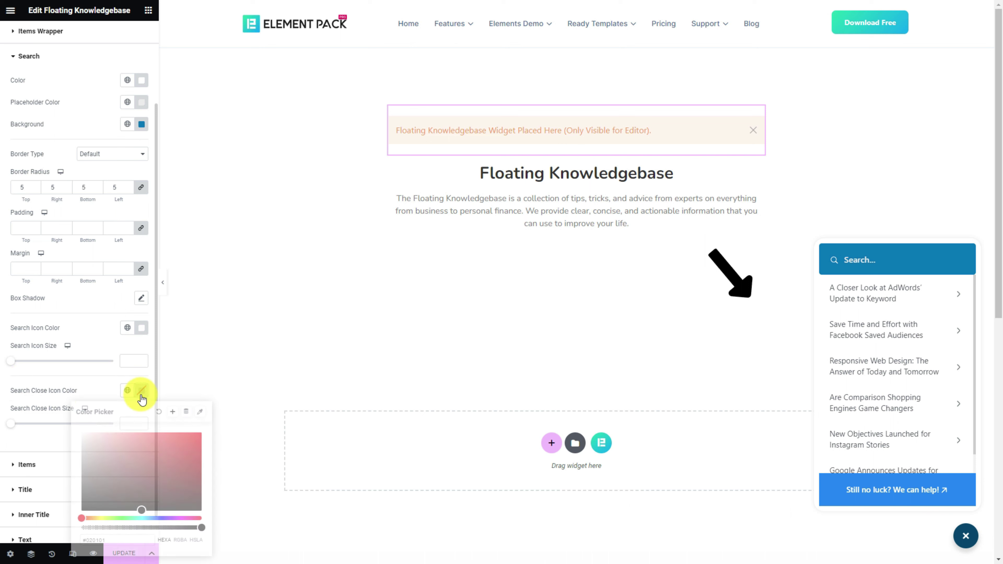
left_click(78, 383)
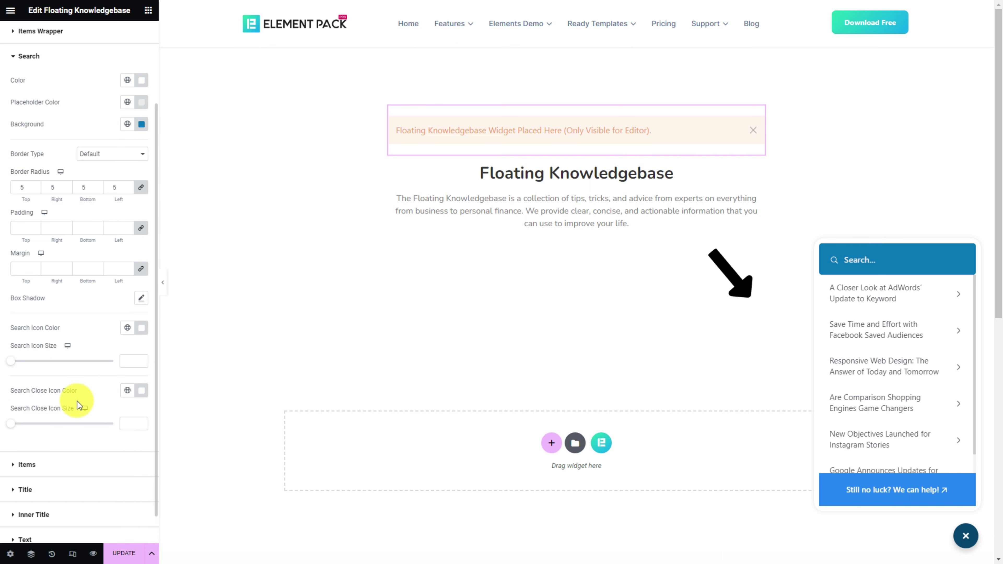
- Give hovered knowledgebase items a Classic #EDF9FF background
left_click(48, 467)
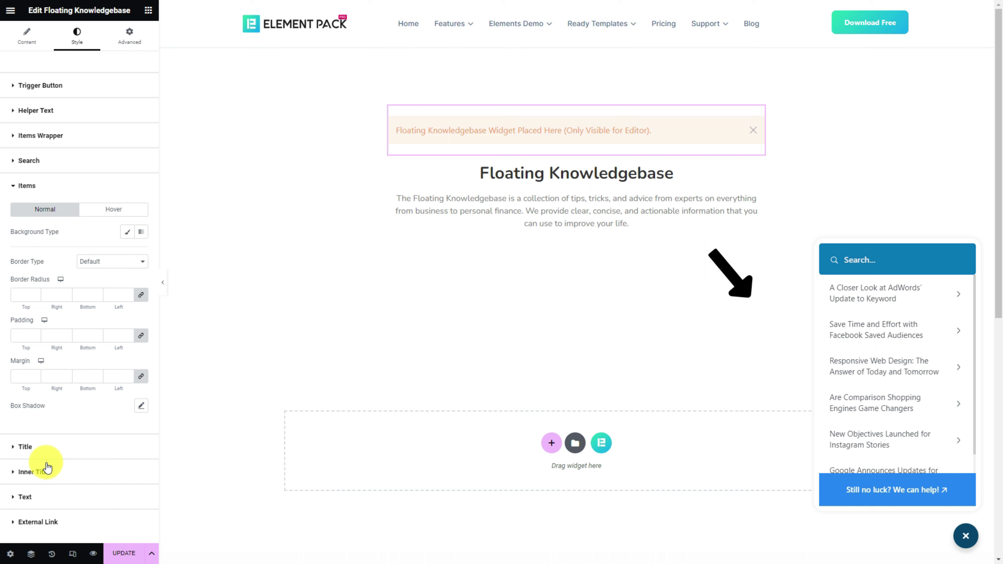
left_click(119, 217)
left_click(127, 233)
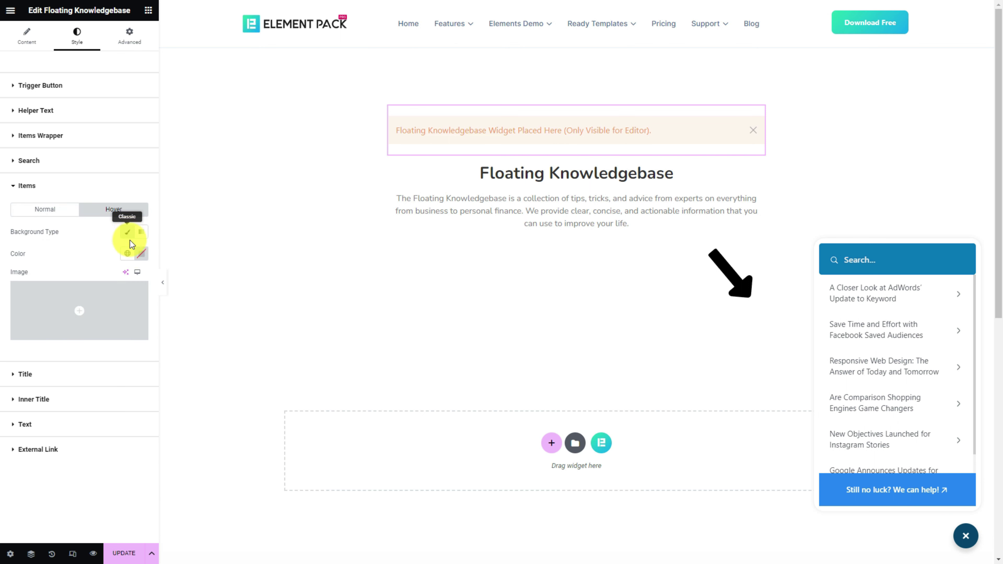
left_click(142, 255)
type("#EDF9FF")
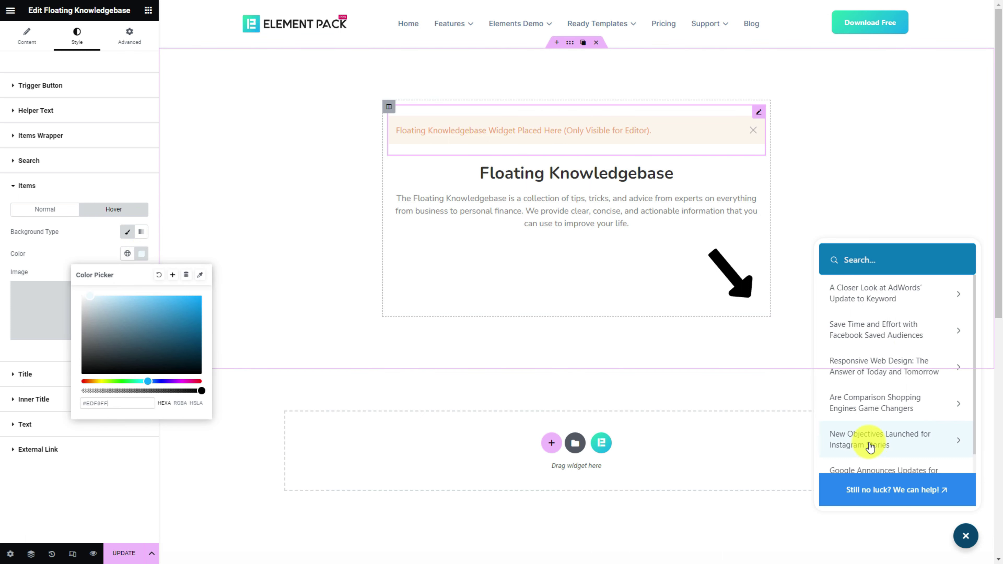
left_click(90, 253)
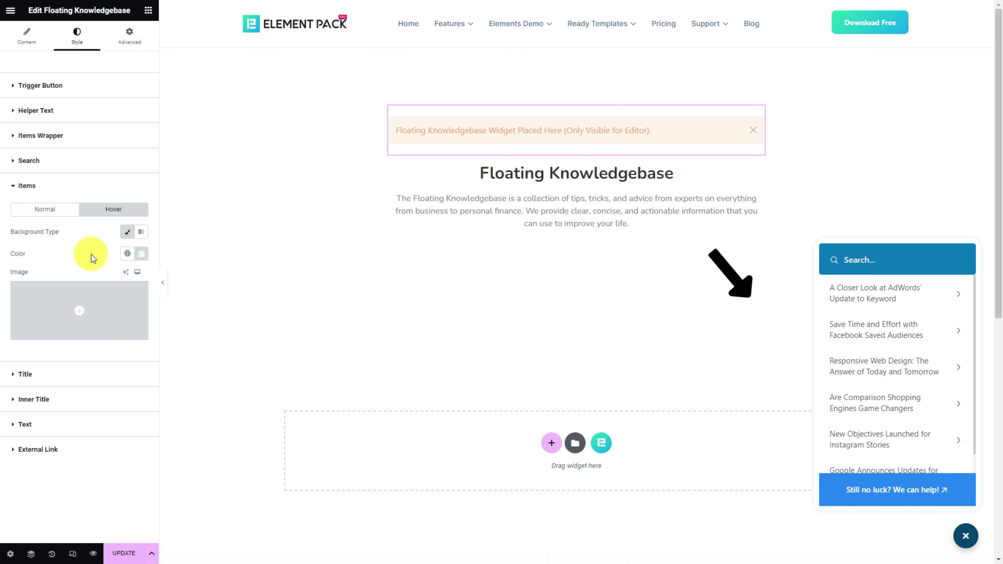
- Set dark title text and title hover colours
left_click(66, 379)
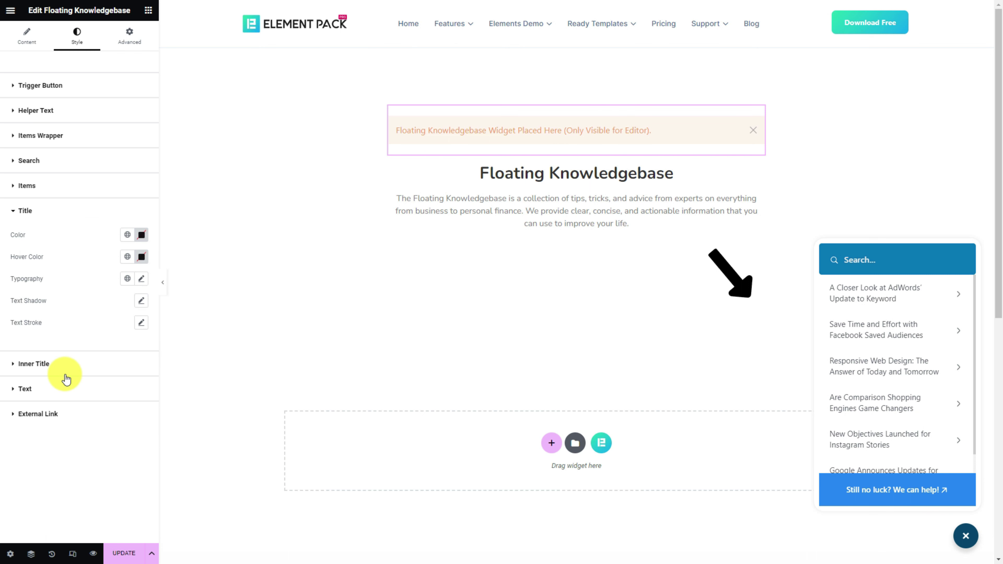
left_click(141, 235)
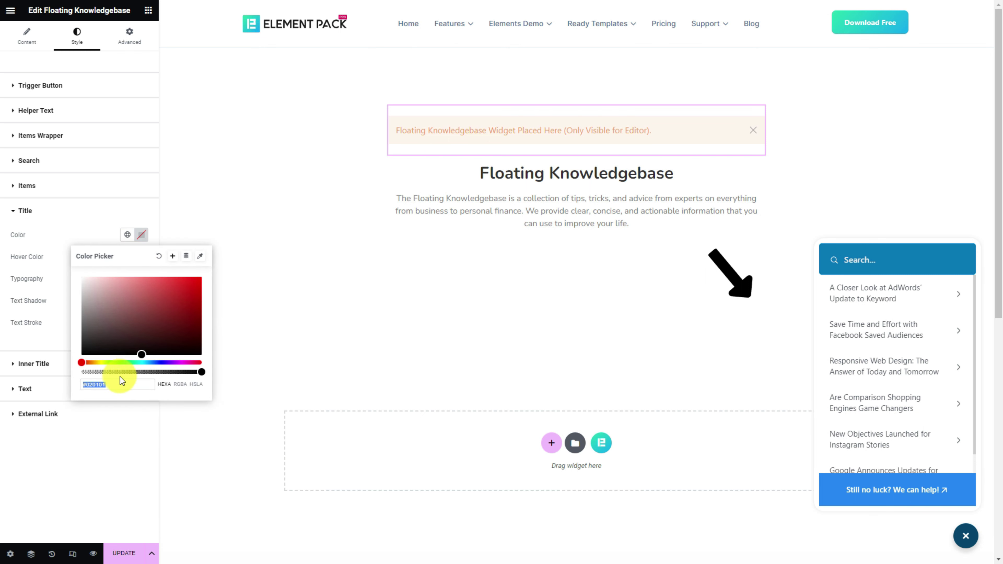
left_click(67, 222)
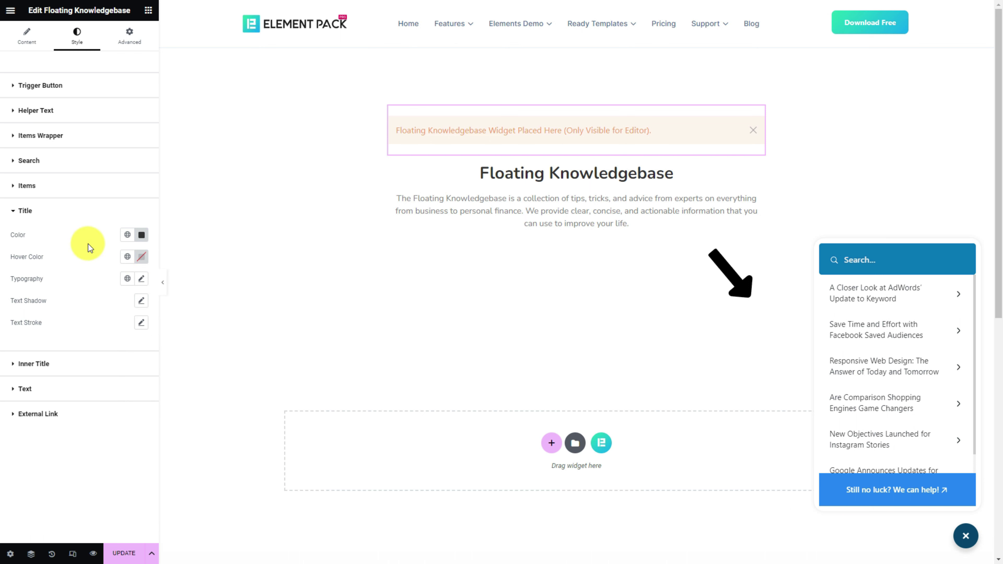
left_click(141, 257)
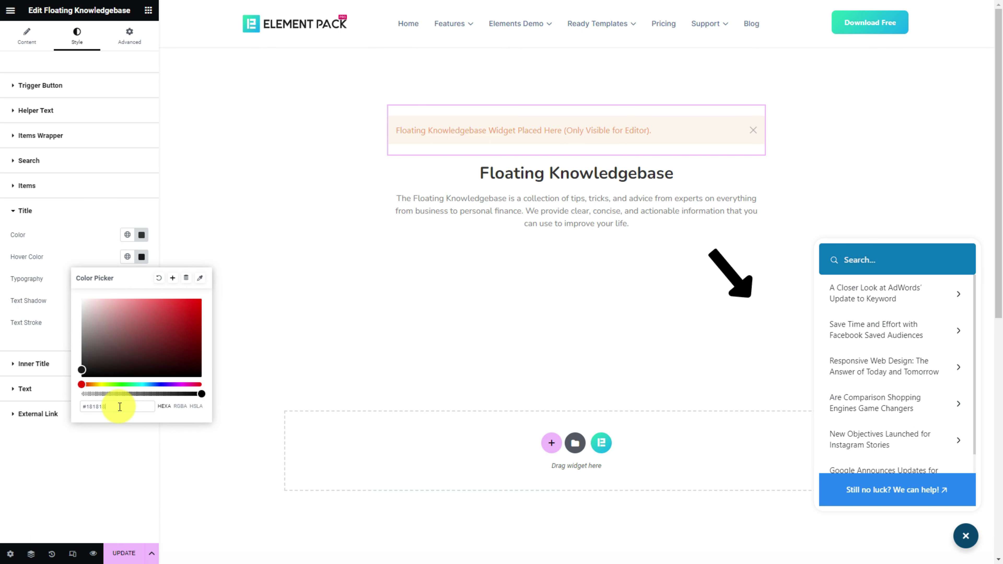
left_click(65, 258)
- Set title typography to Nunito at size 13 with a lighter weight
left_click(140, 279)
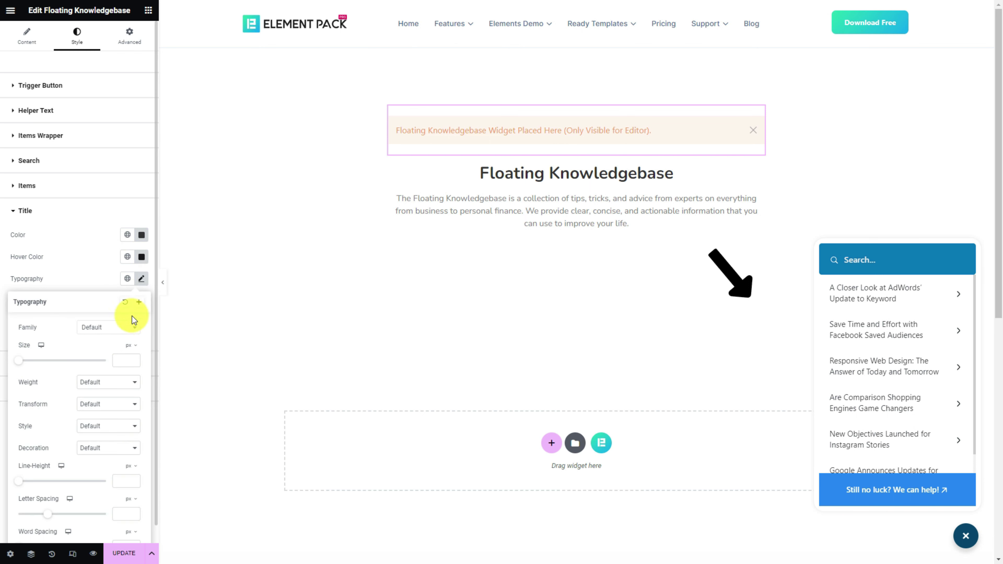
left_click(110, 327)
type("nun")
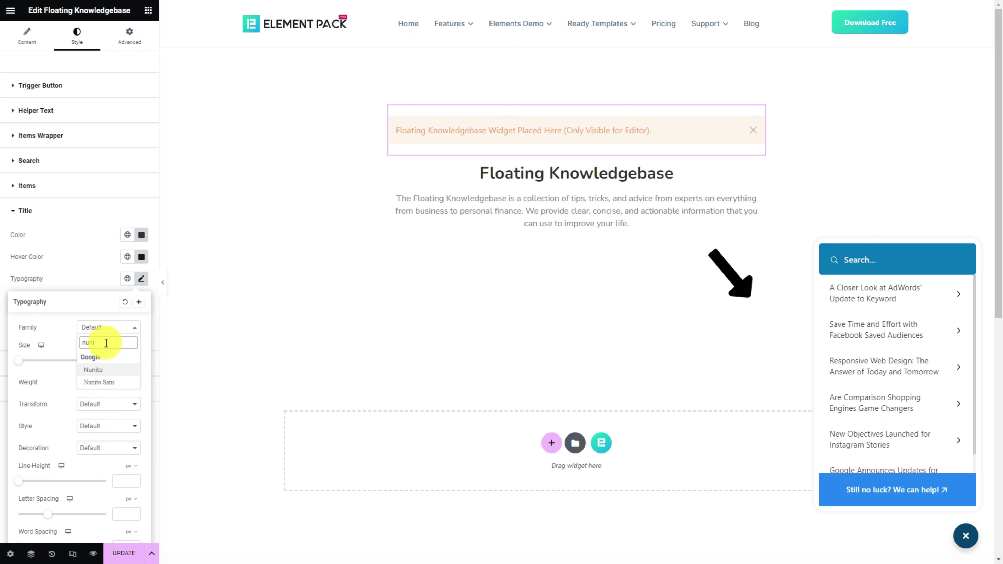
left_click(101, 370)
left_click(99, 382)
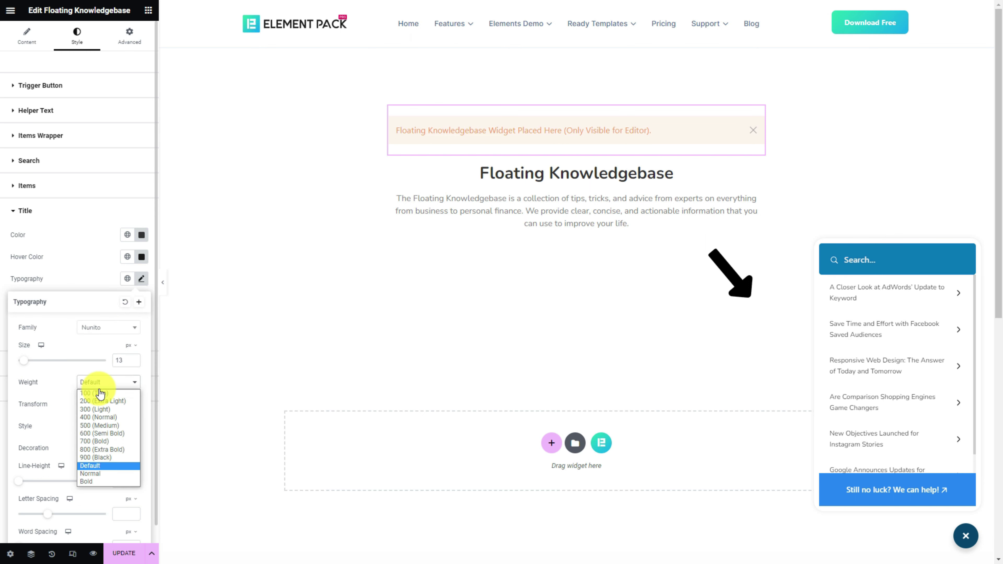
left_click(96, 411)
left_click(76, 280)
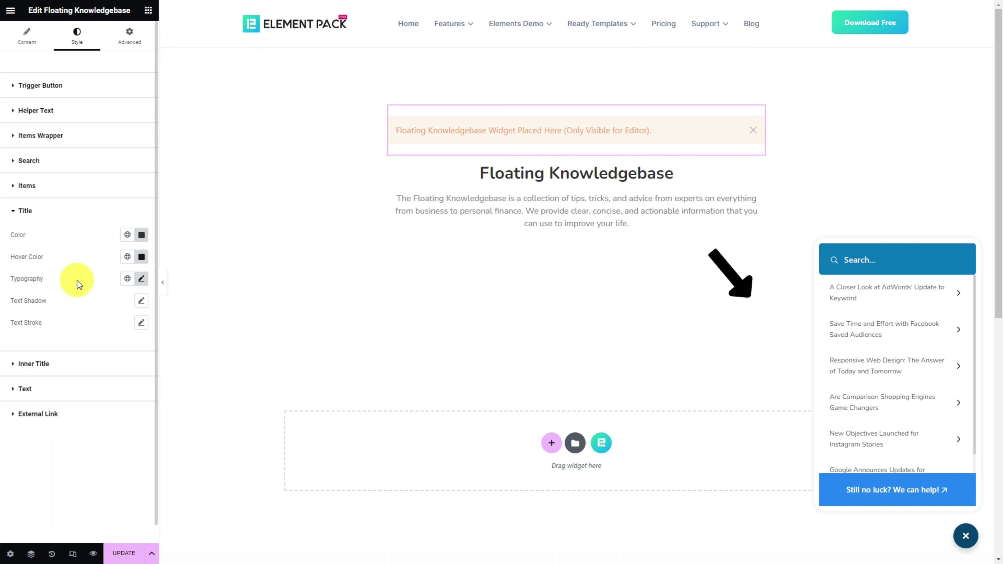
- Give the inner titles a dark text colour
left_click(65, 368)
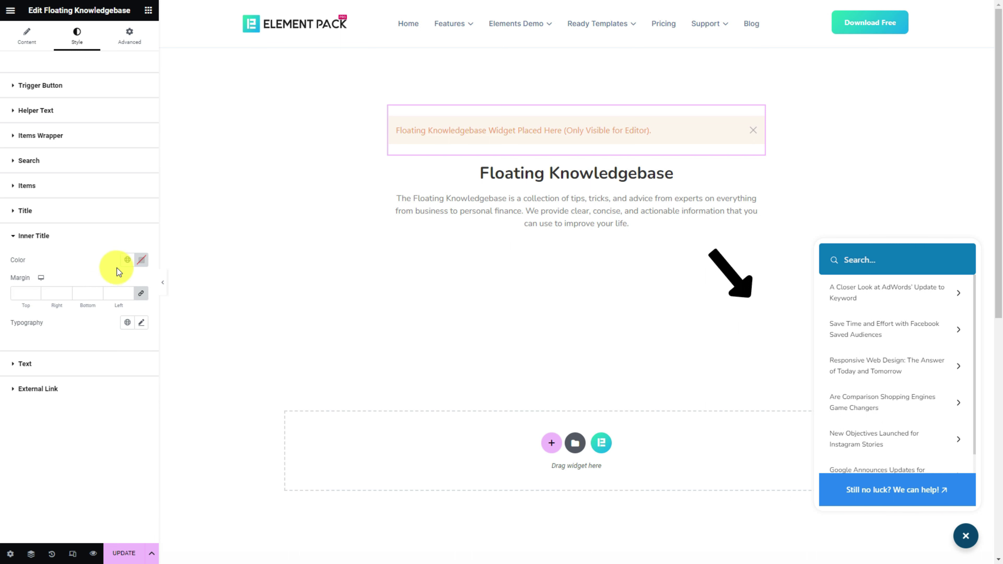
left_click(141, 260)
triple_click(128, 410)
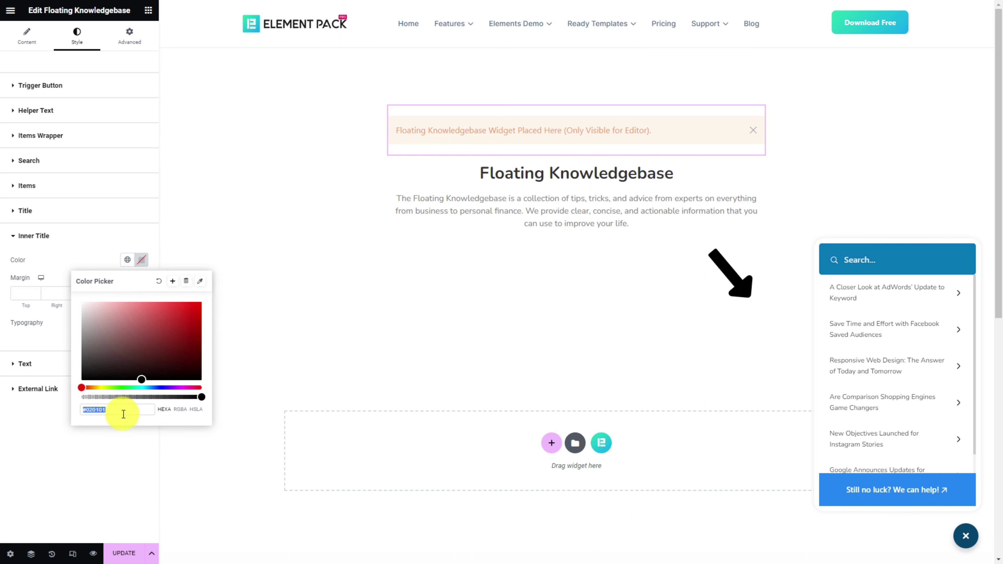
left_click(75, 263)
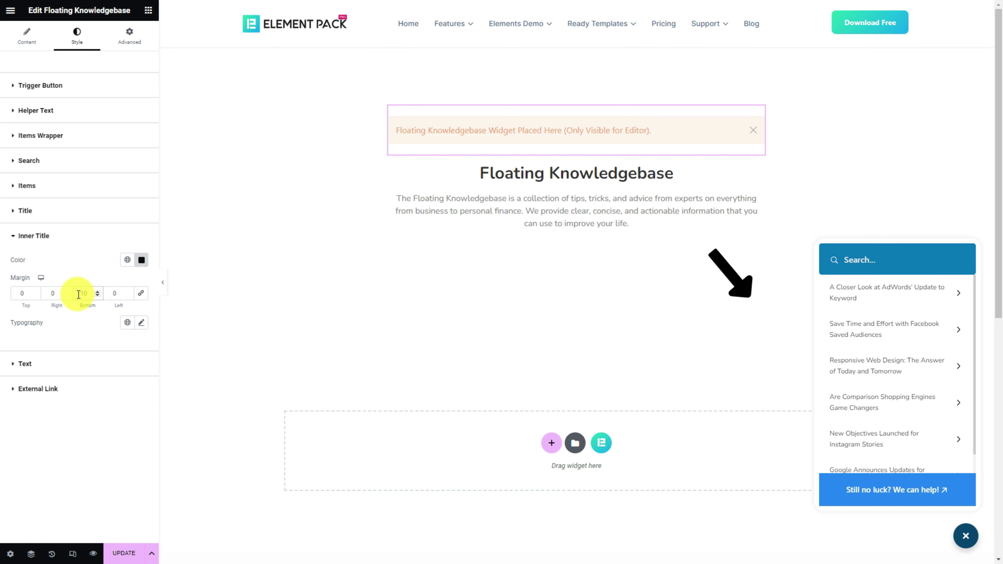
- Set inner title typography to Nunito size 14, weight 600 Semi Bold
left_click(141, 323)
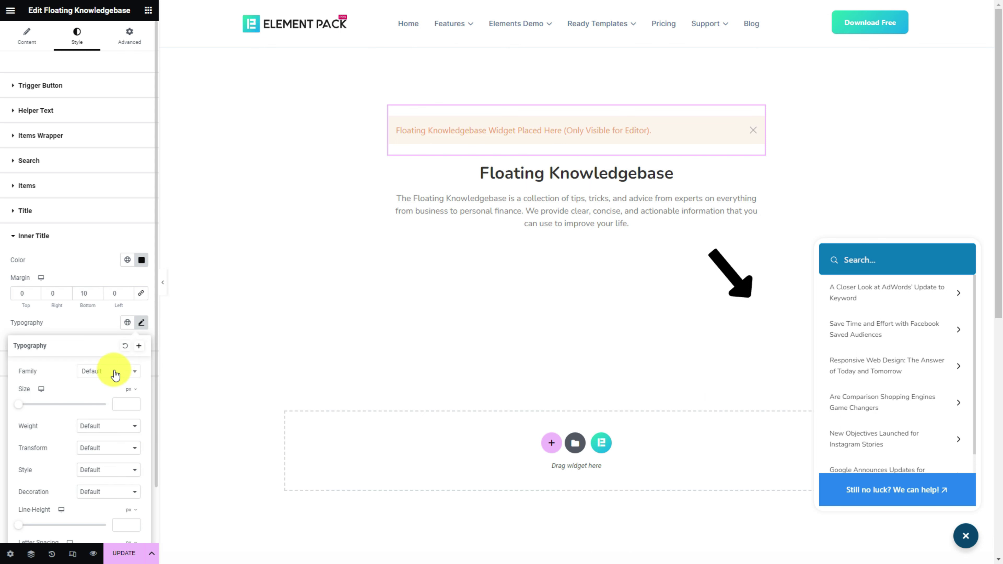
left_click(108, 371)
type("nun")
left_click(93, 413)
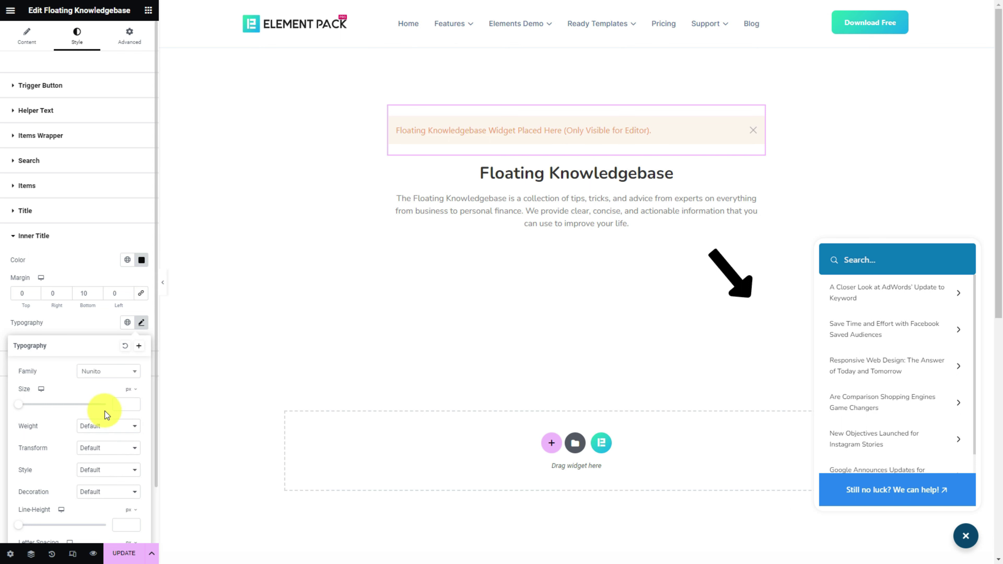
left_click(96, 425)
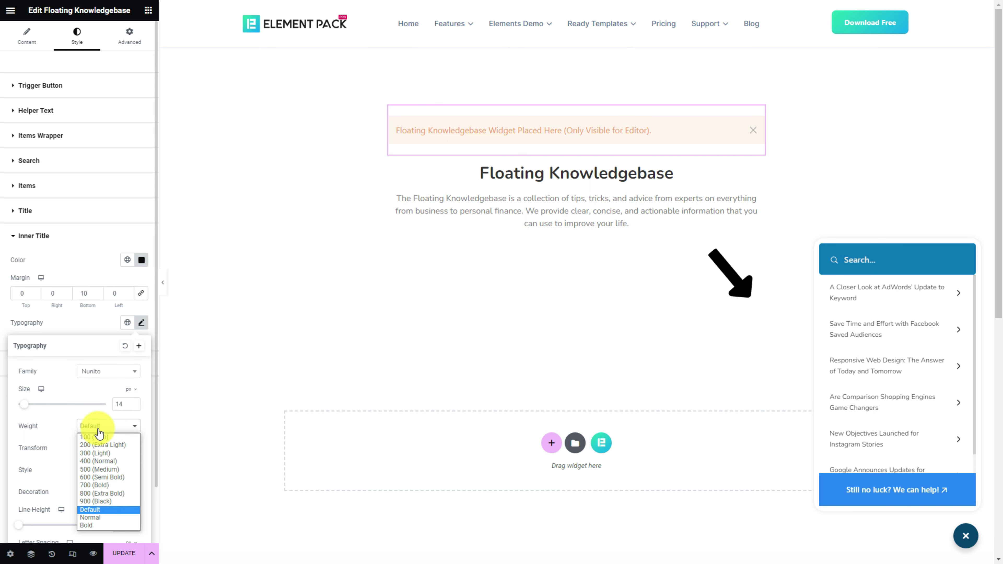
left_click(101, 477)
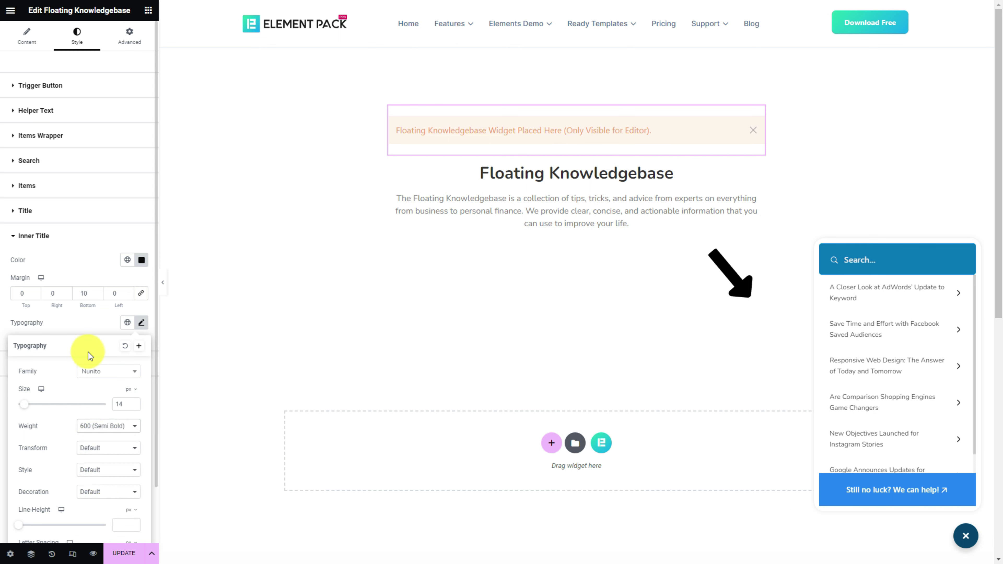
- Preview the AdWords article to check the inner title styling
left_click(887, 293)
scroll(877, 370, "down", 3)
scroll(876, 371, "down", 3)
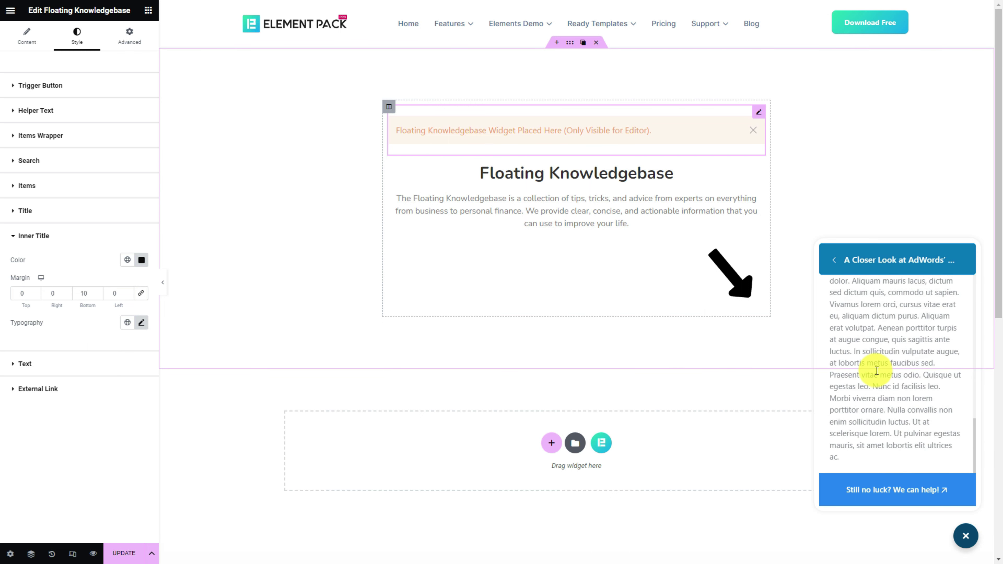
- Set the knowledgebase article body text to Nunito at size 12 with a chosen weight, keeping its colour
left_click(87, 373)
left_click(142, 285)
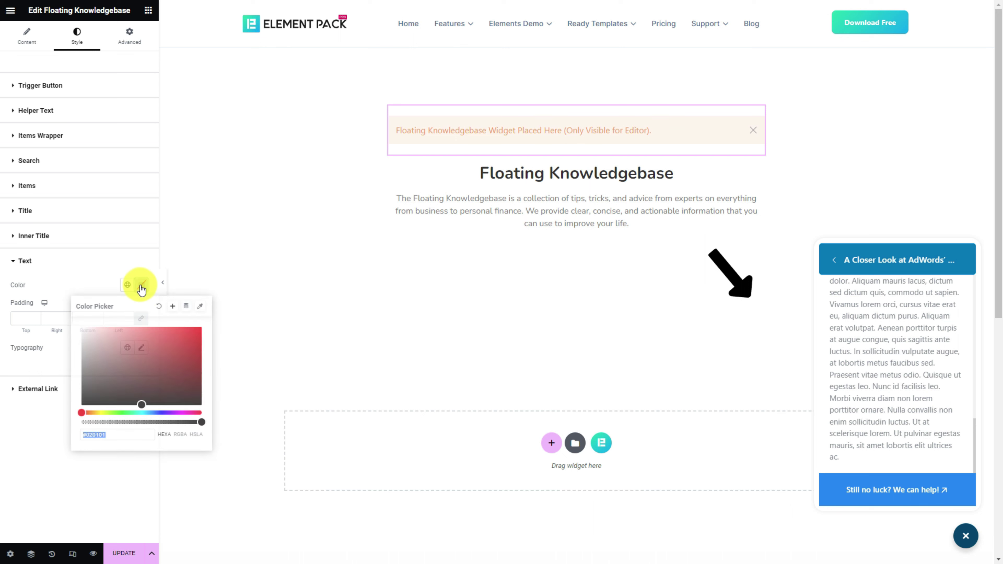
left_click(63, 285)
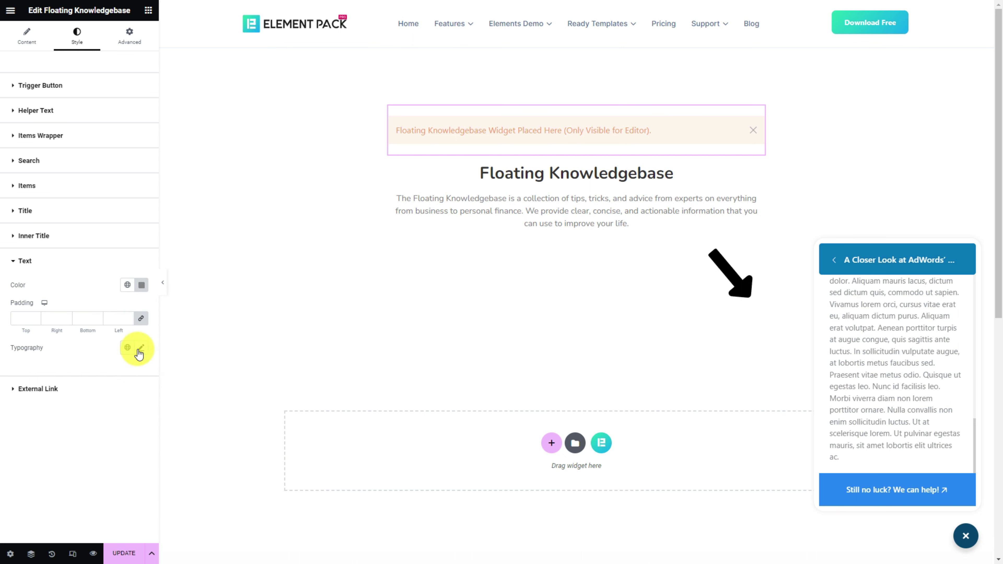
left_click(142, 347)
left_click(110, 395)
type("nun")
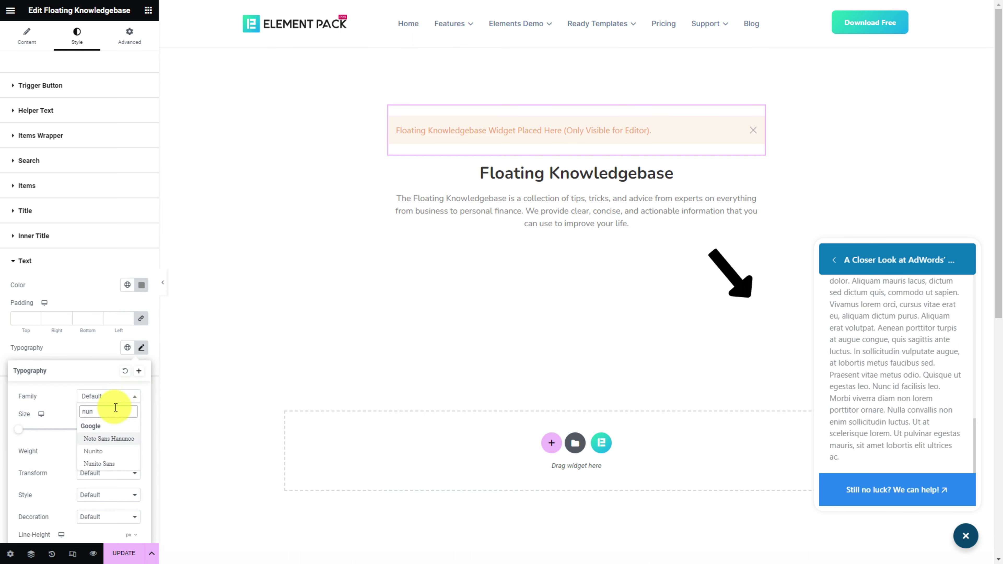
left_click(113, 450)
type("12")
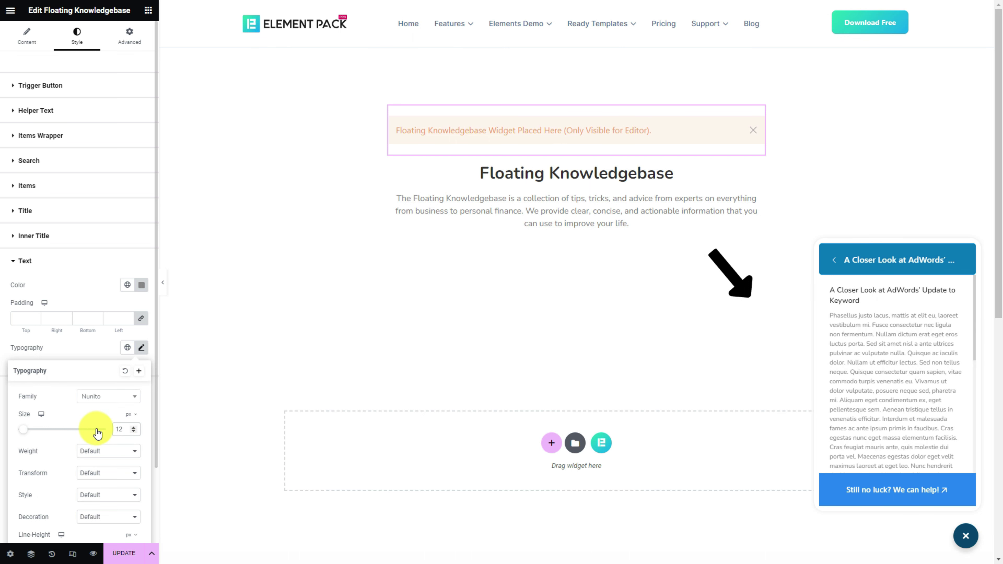
left_click(98, 450)
left_click(101, 385)
scroll(99, 320, "down", 2)
left_click(94, 267)
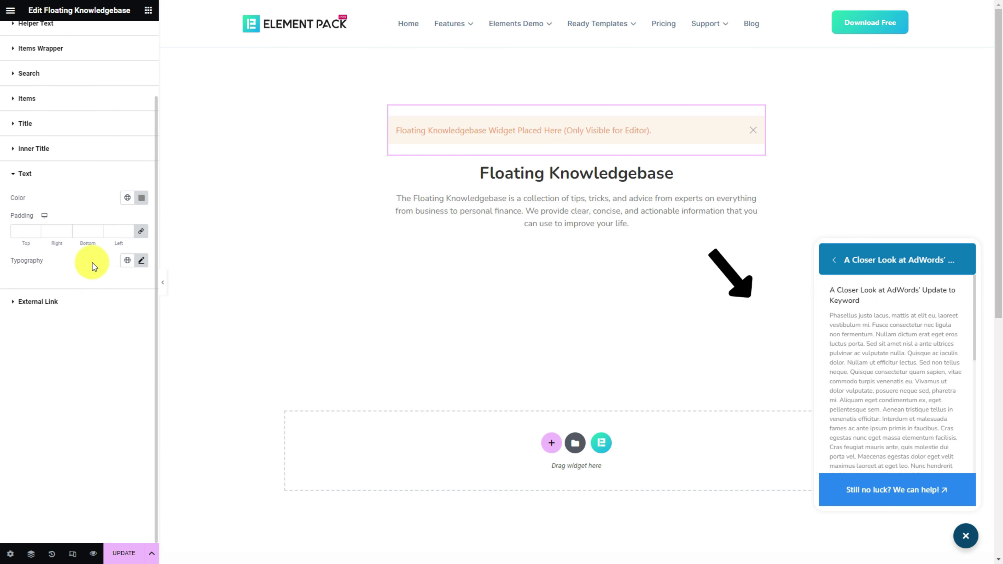
- Give the external link #2E2E2E text, a light classic background, border radius 5 and padding 20
left_click(72, 307)
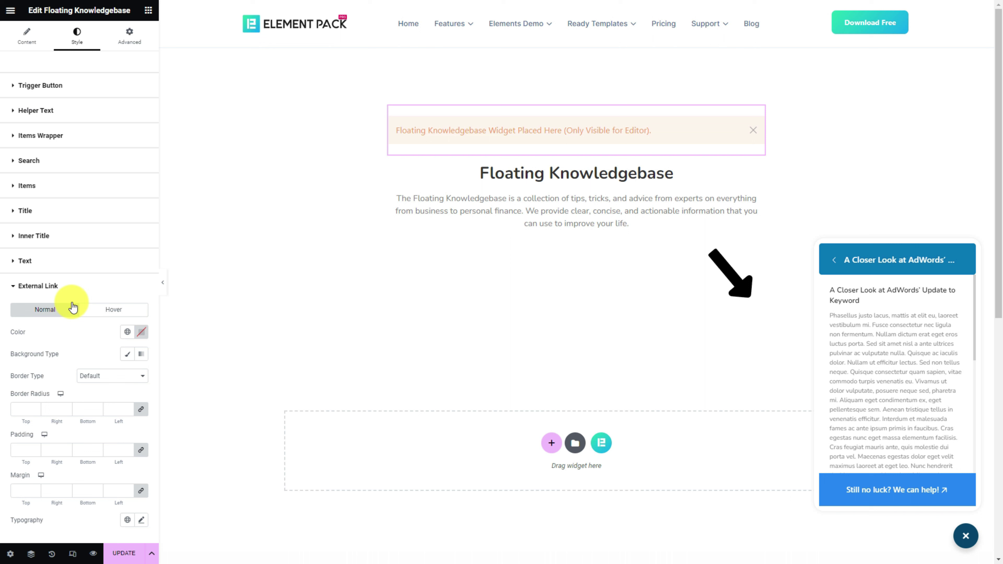
left_click(141, 332)
type("#2E2E2E")
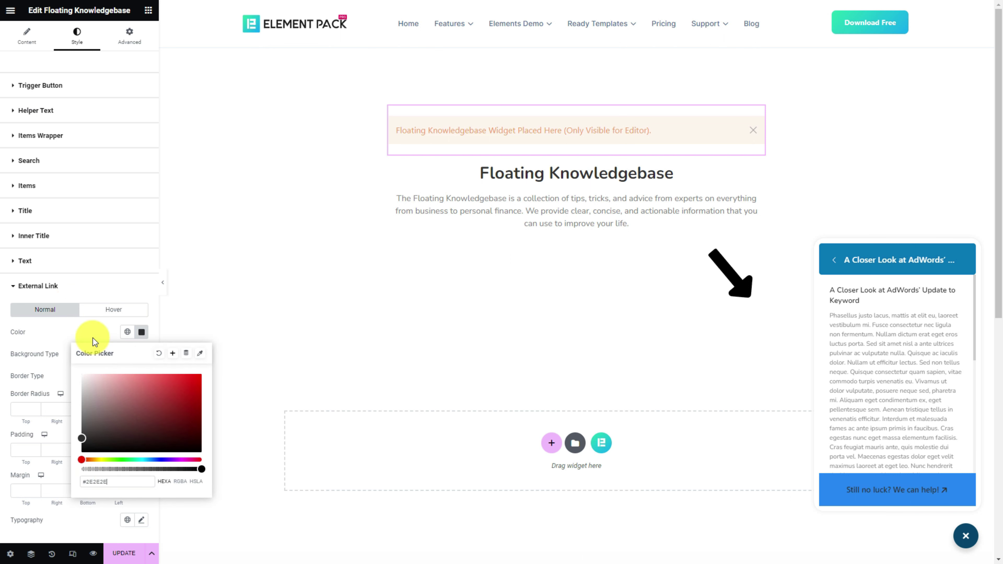
left_click(92, 337)
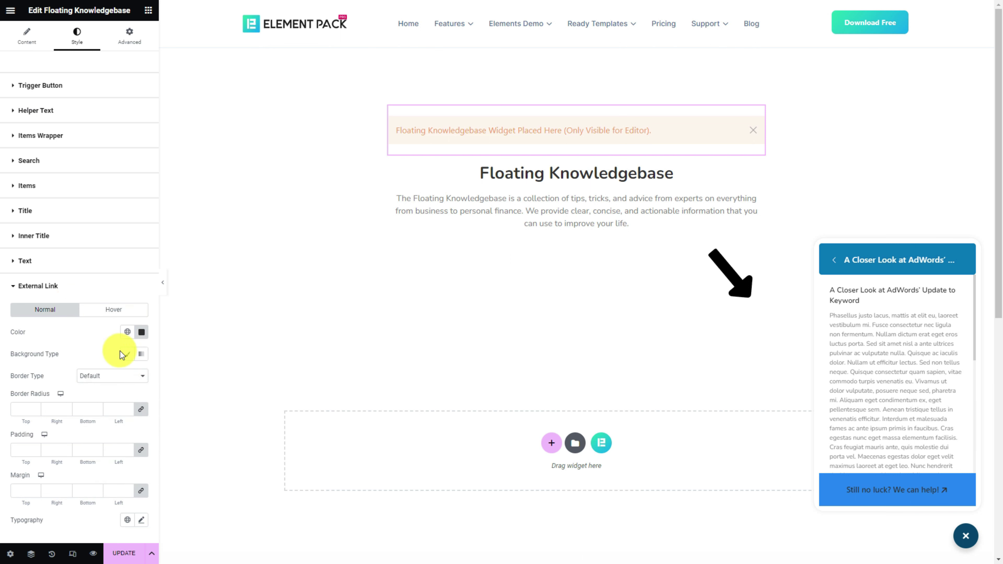
left_click(127, 354)
left_click(141, 376)
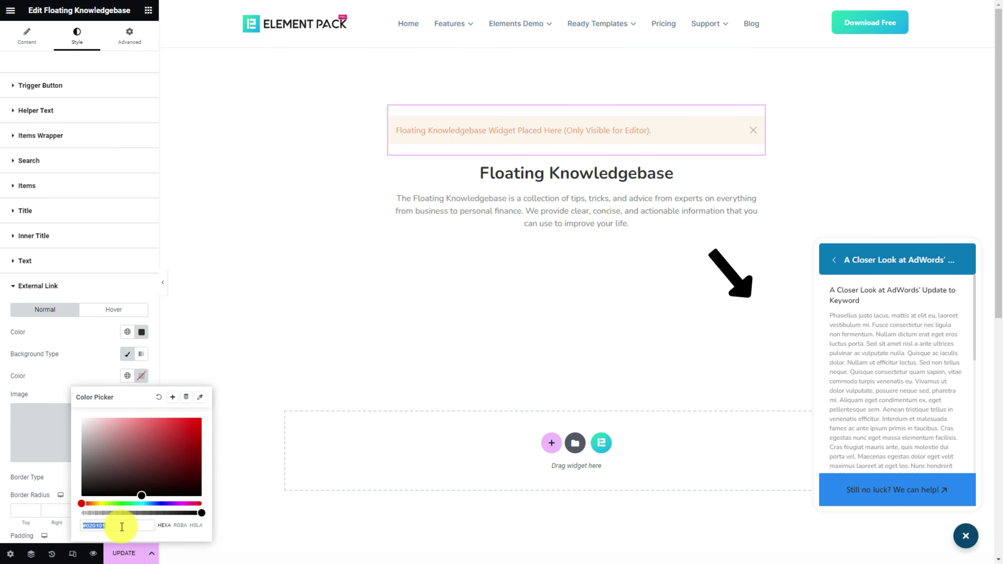
left_click(96, 369)
scroll(91, 381, "down", 2)
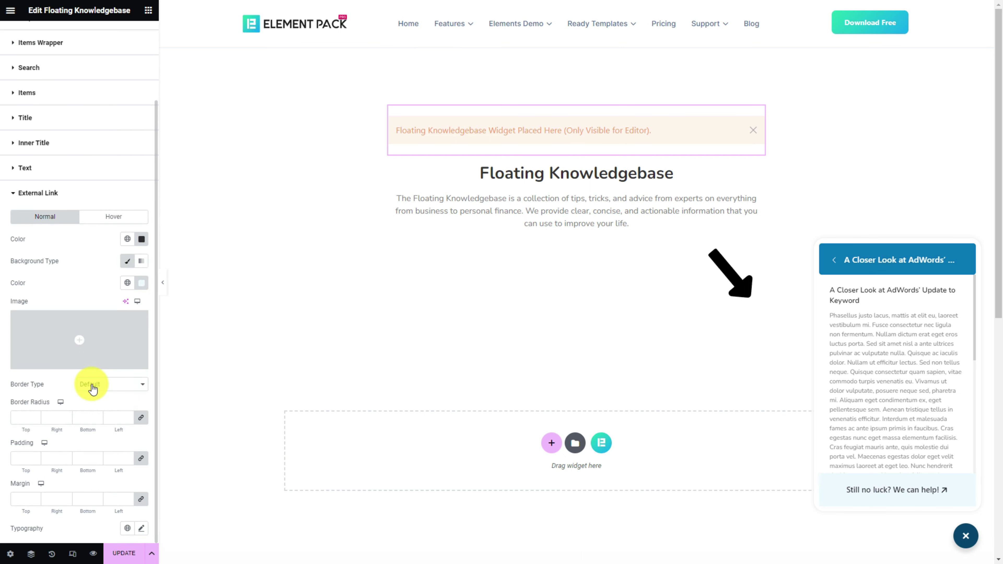
left_click(23, 458)
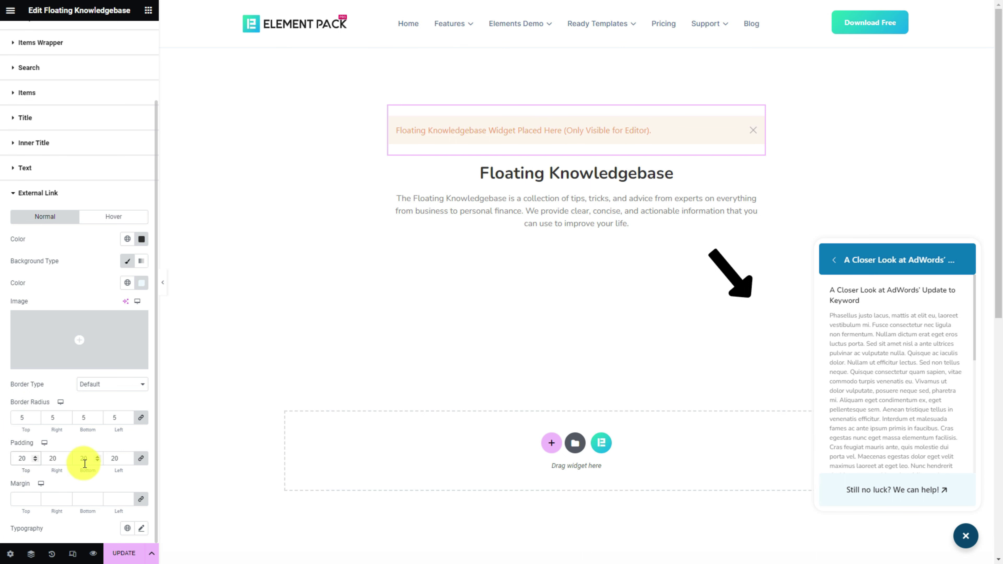
- Set the external link typography to Nunito, size 15, weight 600 Semi Bold
left_click(141, 528)
scroll(142, 528, "down", 5)
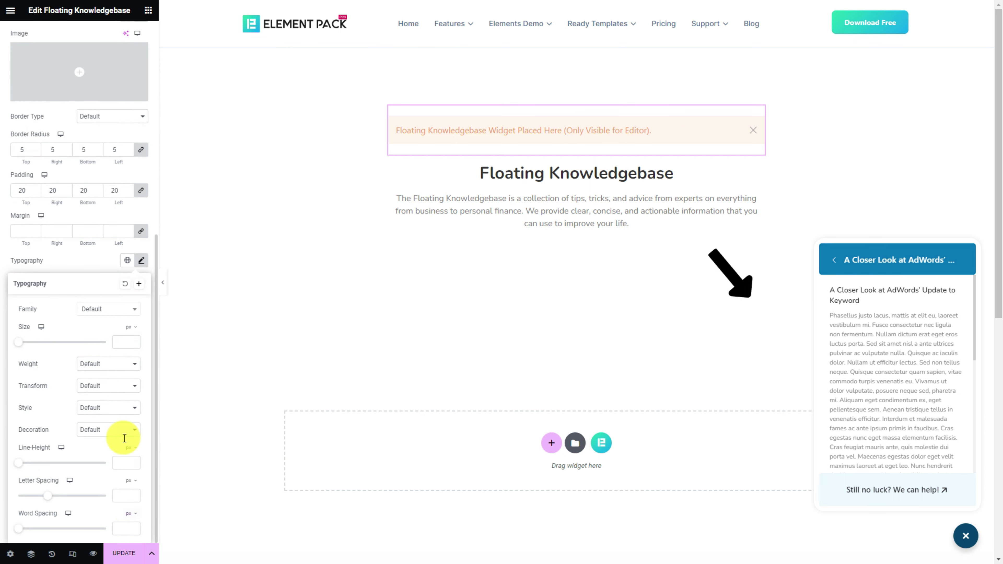
left_click(92, 309)
type("nunito")
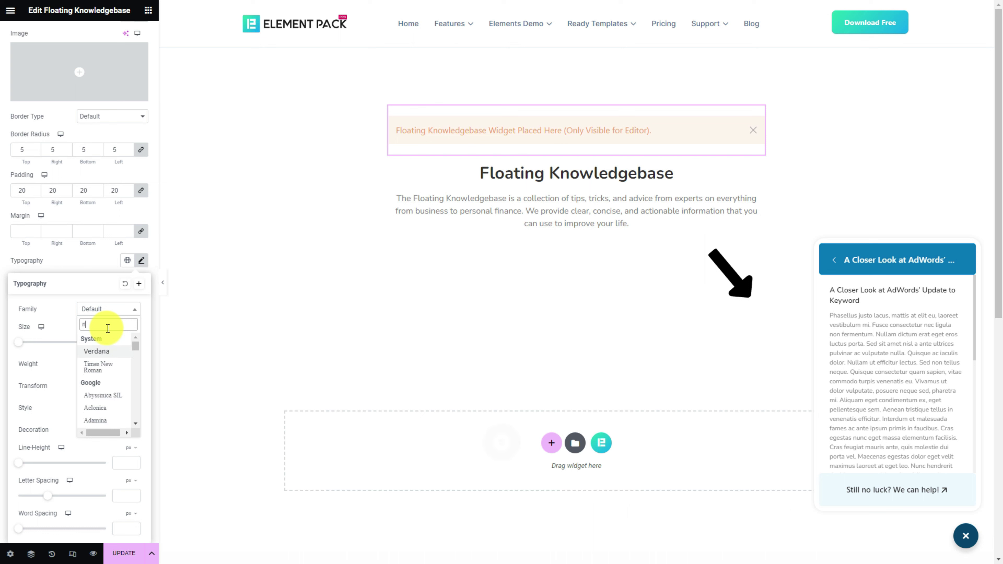
left_click(121, 352)
left_click(125, 342)
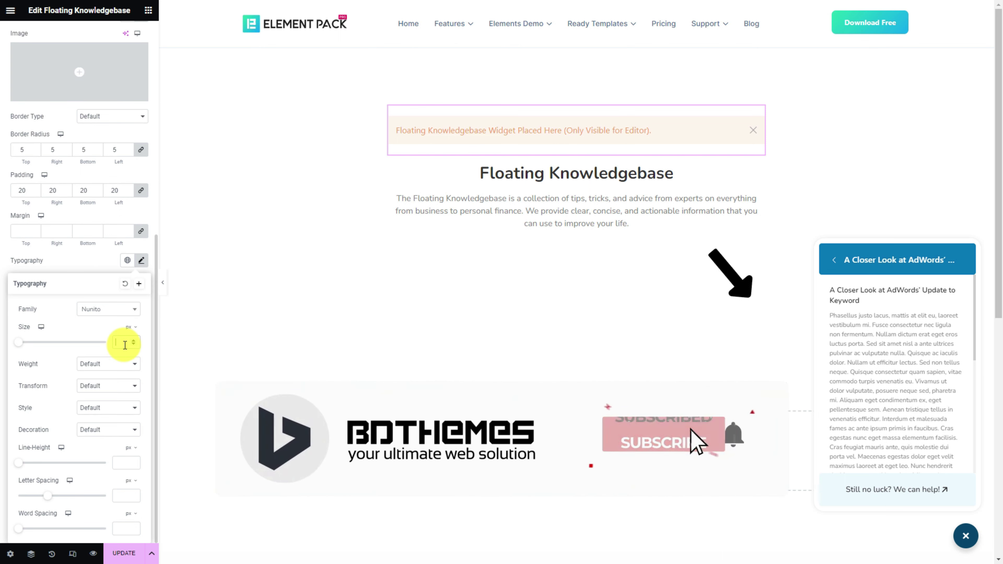
type("15")
left_click(107, 370)
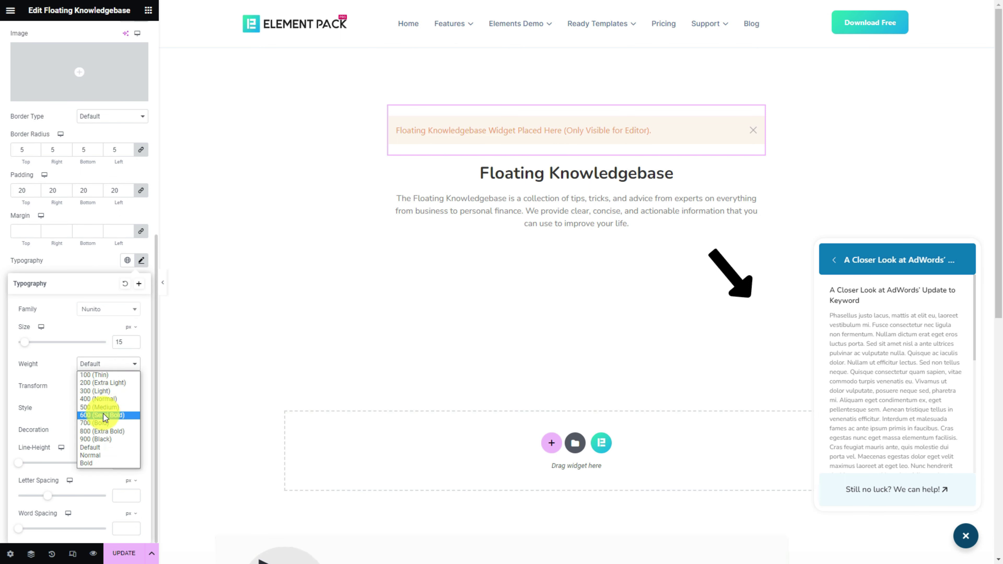
left_click(101, 415)
- Hide the editor panel, then close, reopen and browse the knowledgebase to the Responsive Web Design article
left_click(95, 270)
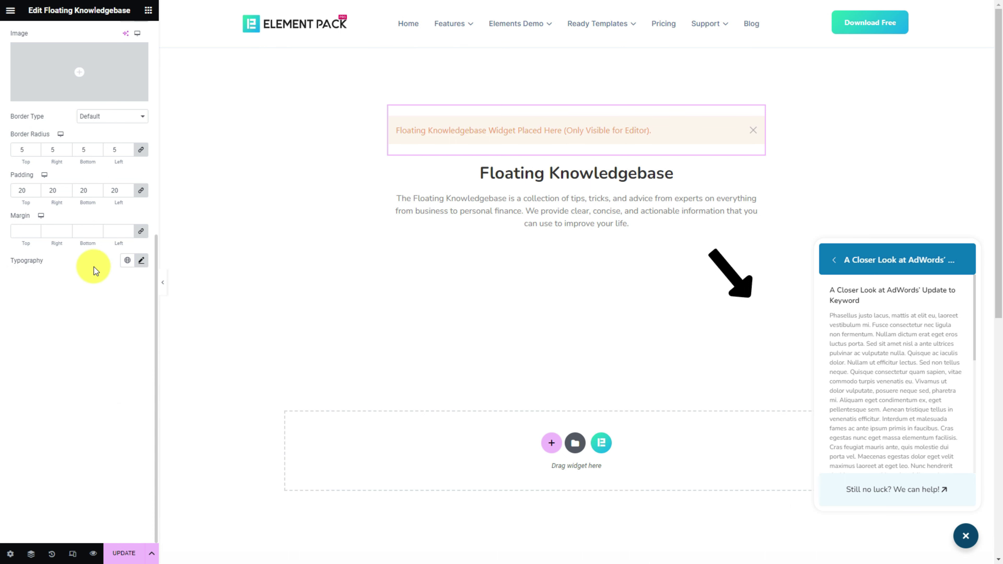
left_click(164, 288)
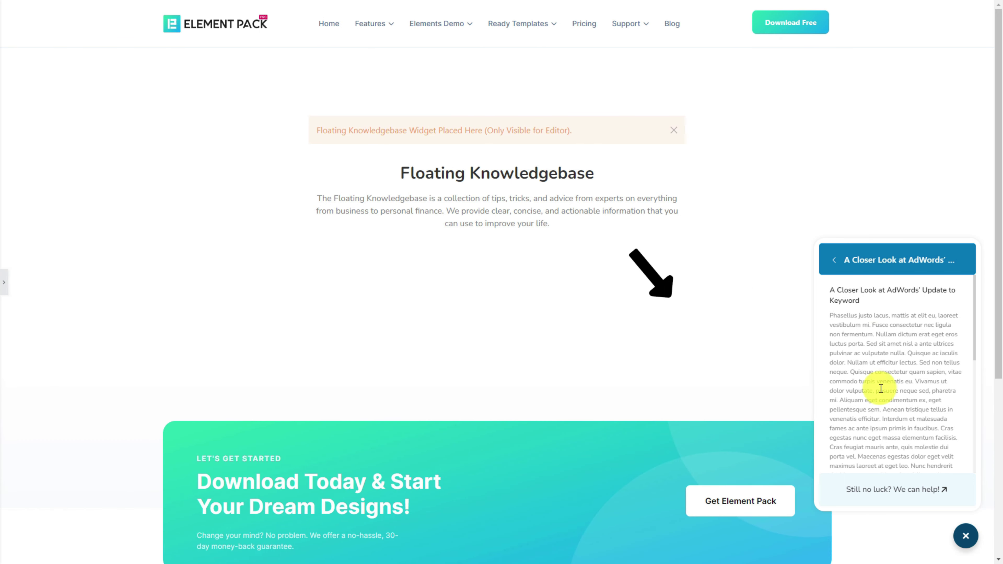
left_click(963, 536)
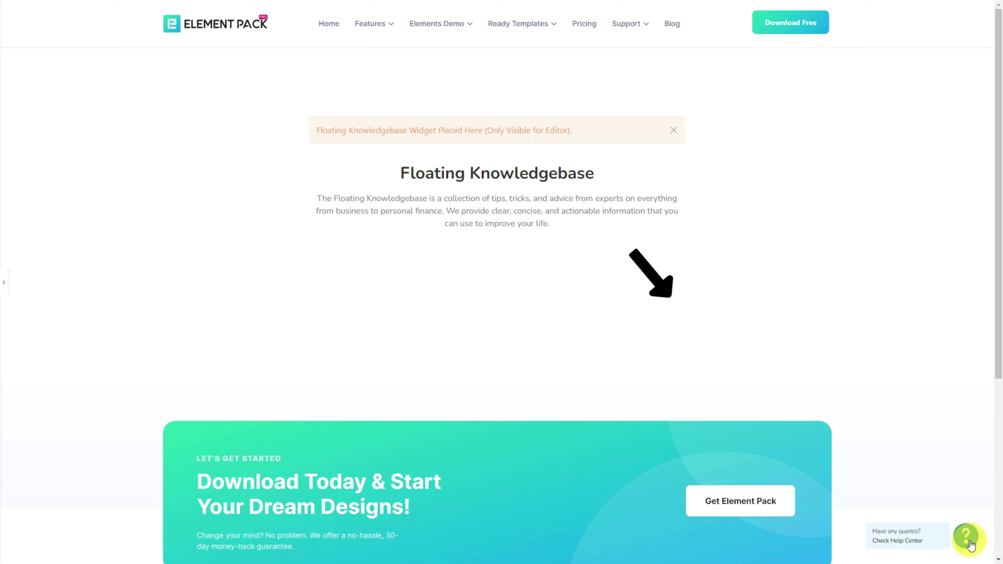
left_click(970, 543)
left_click(836, 263)
scroll(879, 416, "down", 5)
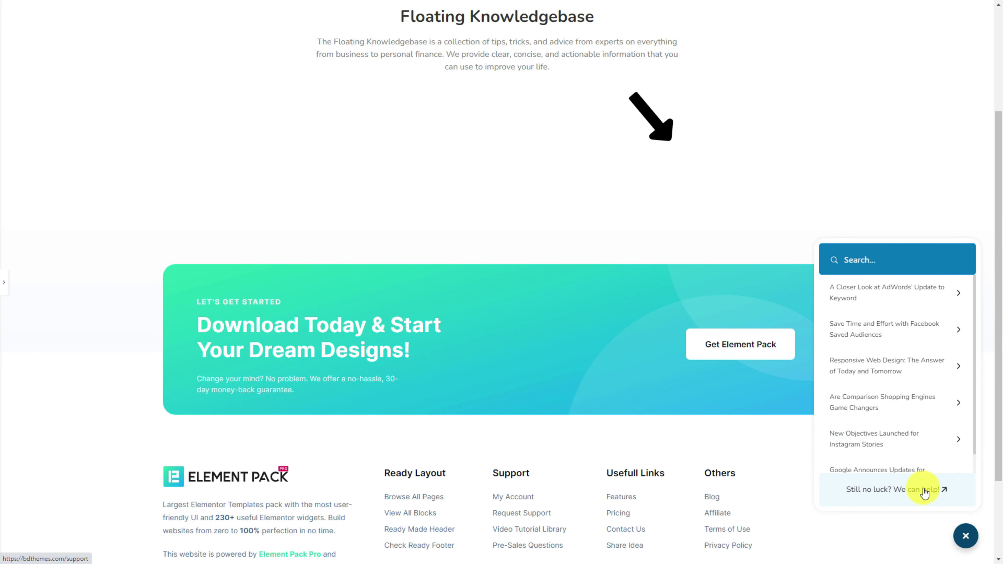
left_click(949, 369)
scroll(936, 395, "down", 5)
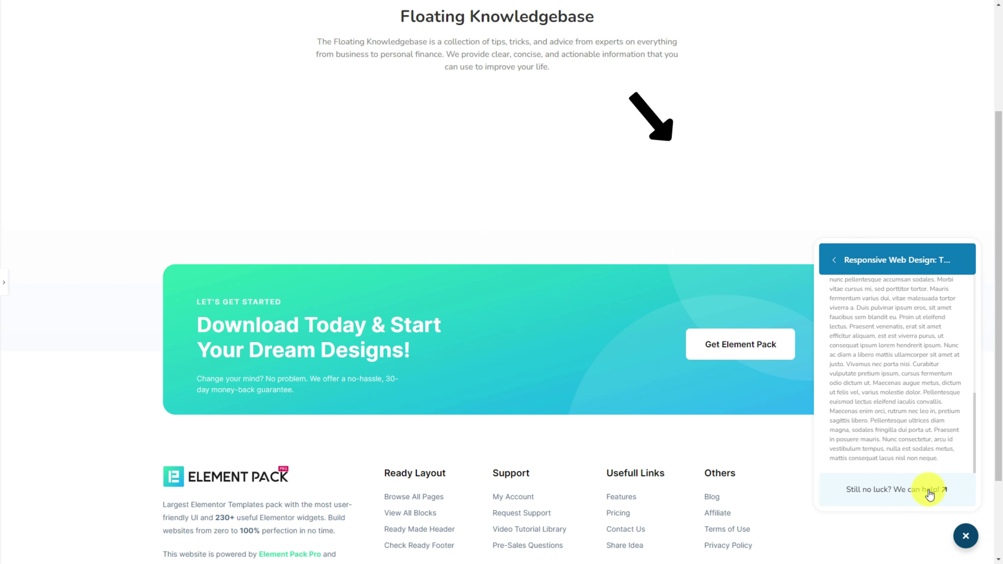